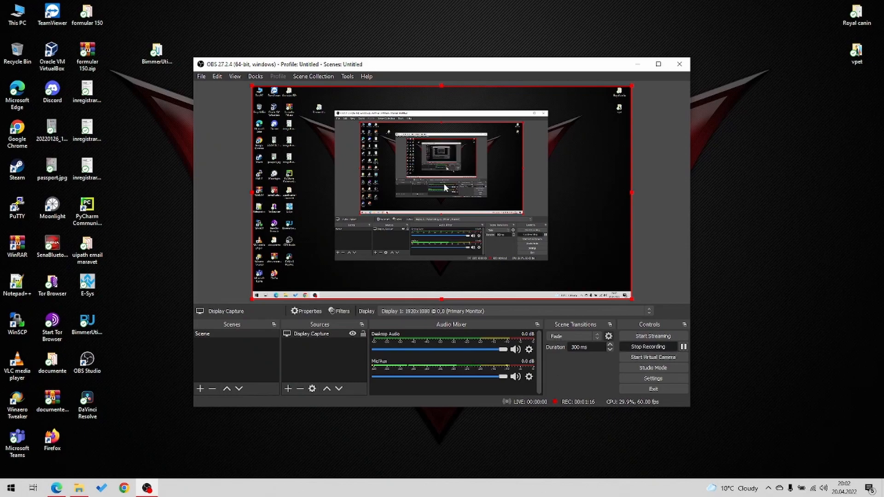
- Search Windows for "control" and open the Control Panel
{"action": "left_click_drag", "start_coordinate": [413, 68], "coordinate": [419, 51]}
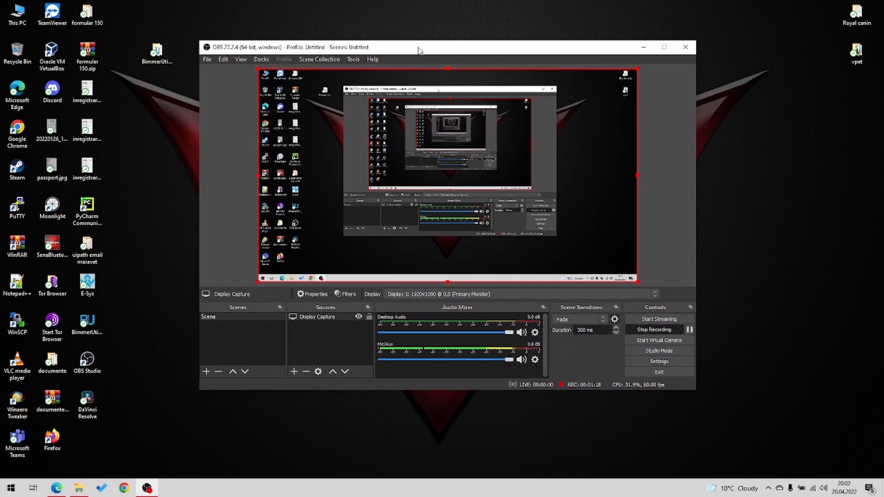
{"action": "left_click", "coordinate": [2, 495]}
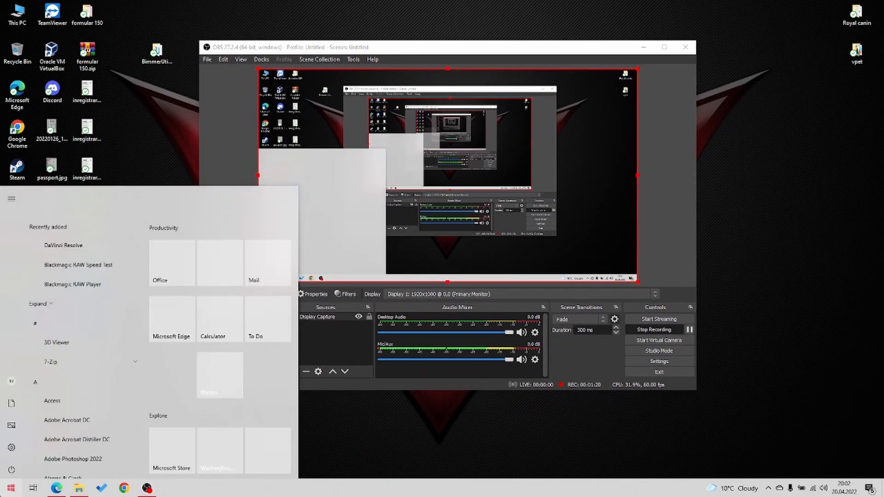
{"action": "type", "text": "control"}
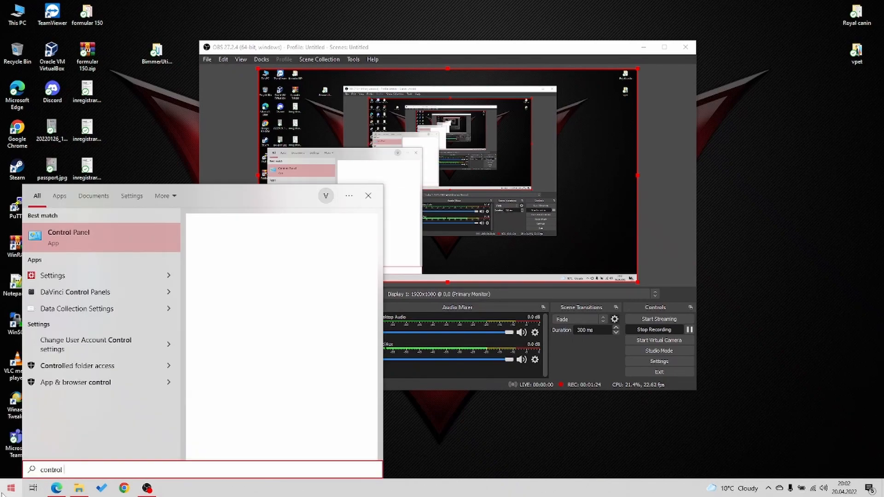
{"action": "left_click", "coordinate": [68, 251]}
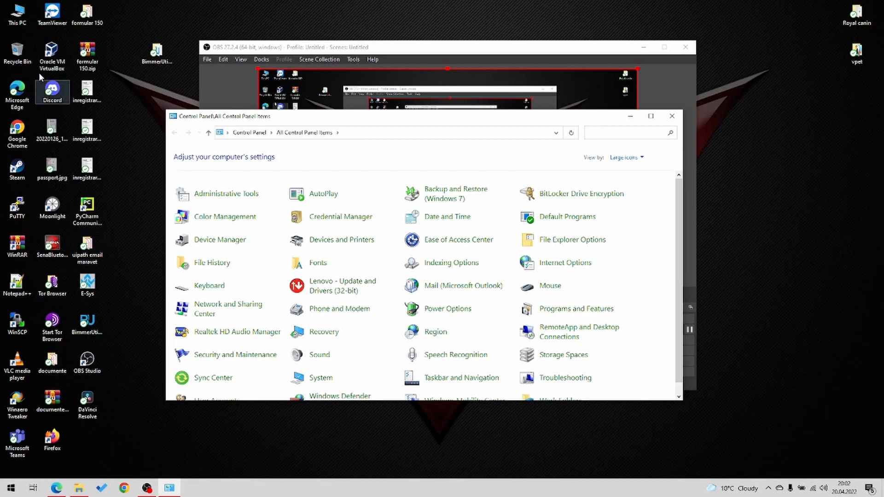
- Open the network adapter options through Network & Internet in Windows Settings, minimize Settings and close the Network Connections window
{"action": "left_click", "coordinate": [11, 489]}
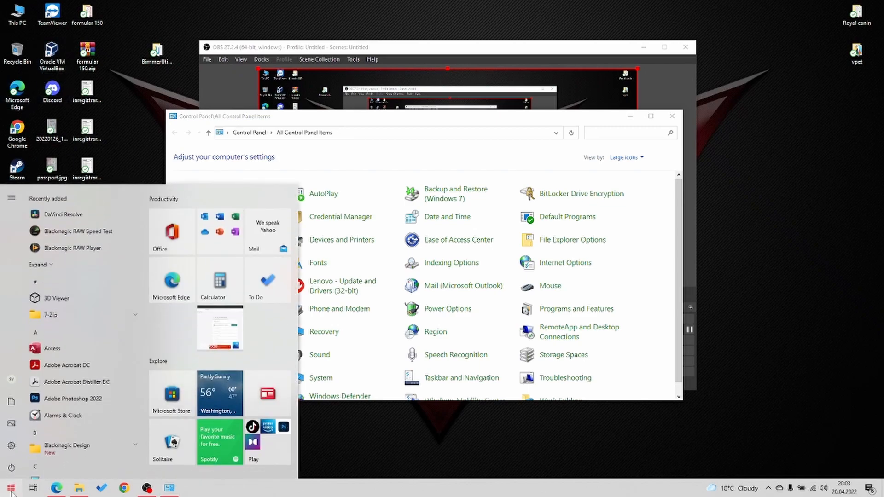
{"action": "left_click", "coordinate": [11, 445]}
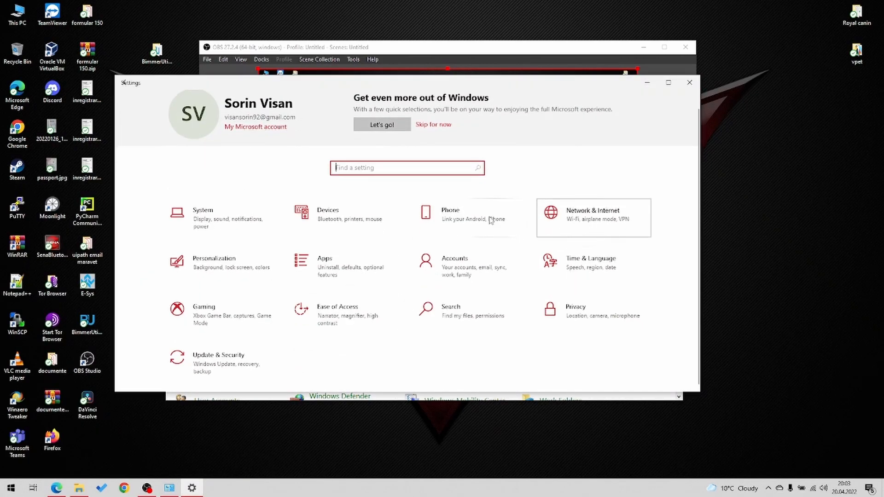
{"action": "left_click", "coordinate": [594, 228]}
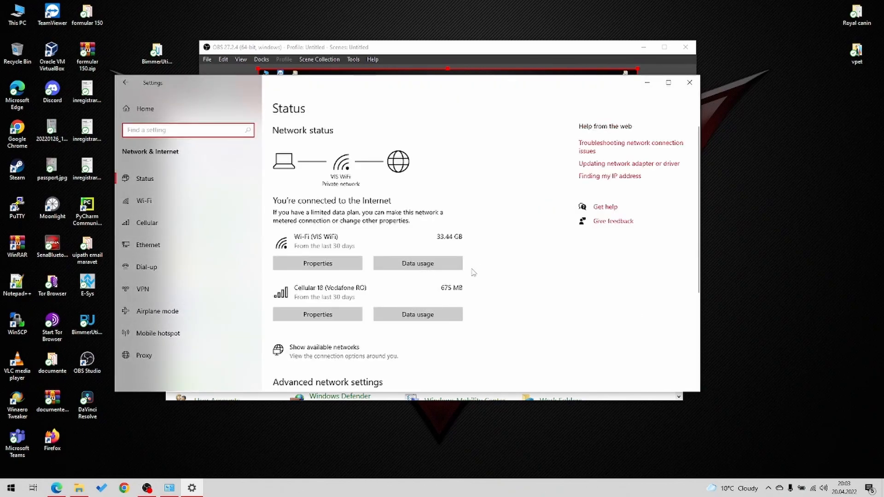
{"action": "scroll", "coordinate": [474, 273], "scroll_direction": "down", "scroll_amount": 5}
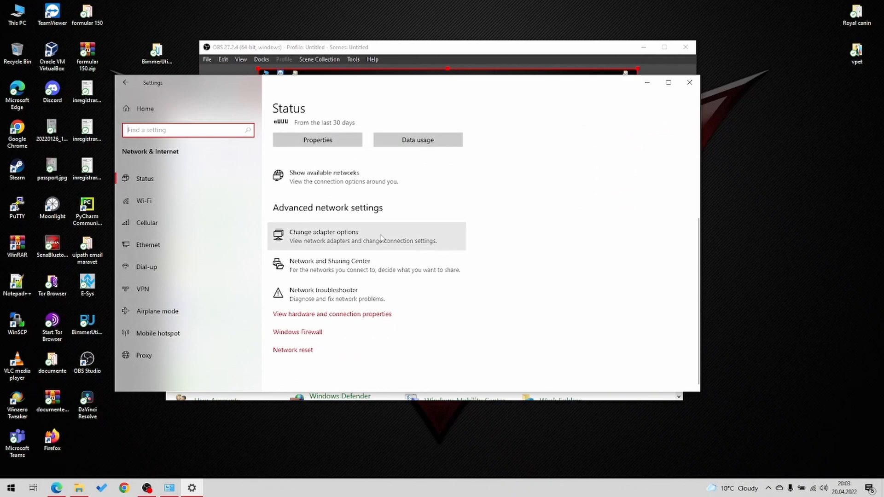
{"action": "left_click", "coordinate": [381, 237]}
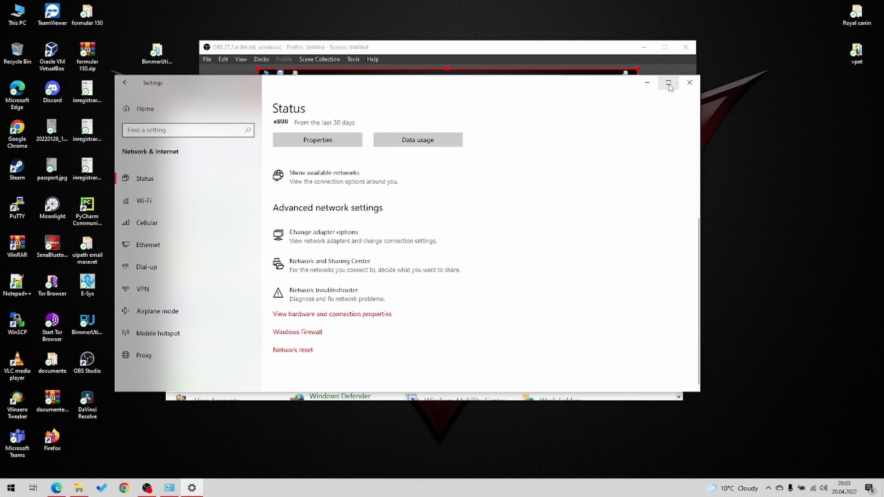
{"action": "left_click", "coordinate": [647, 84]}
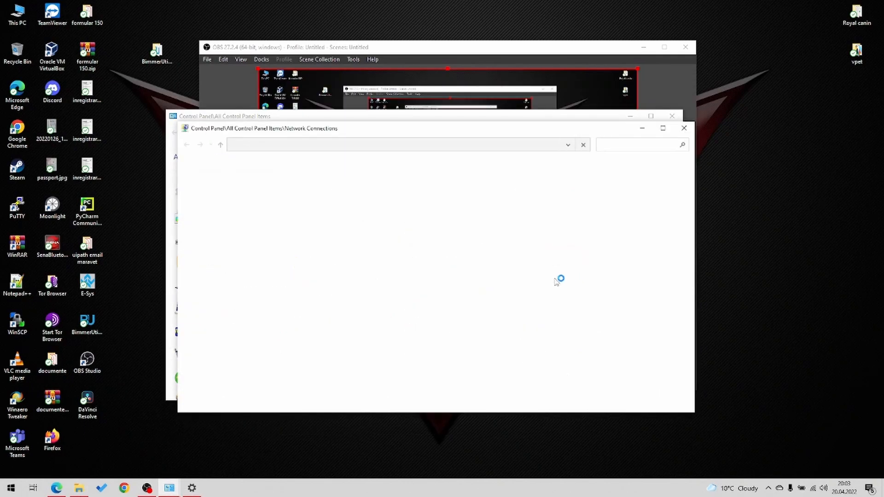
{"action": "left_click", "coordinate": [684, 128]}
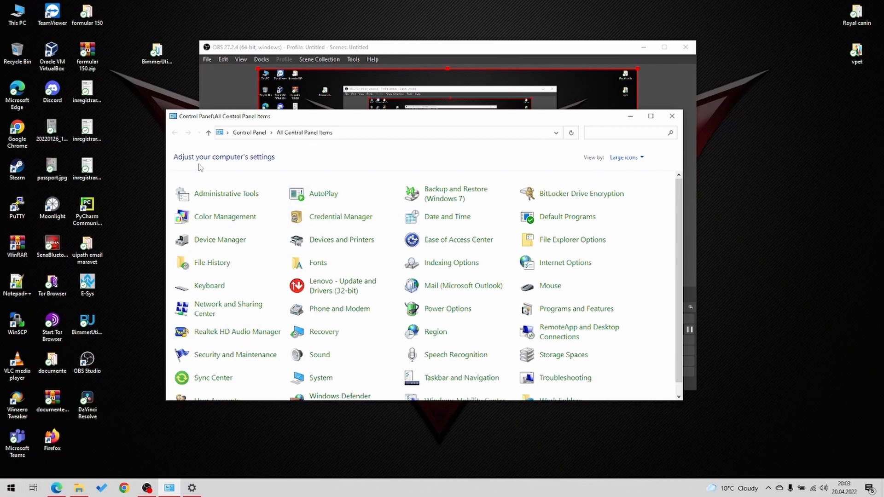
- Switch the Control Panel view to Category and back to Large icons
{"action": "left_click", "coordinate": [641, 158]}
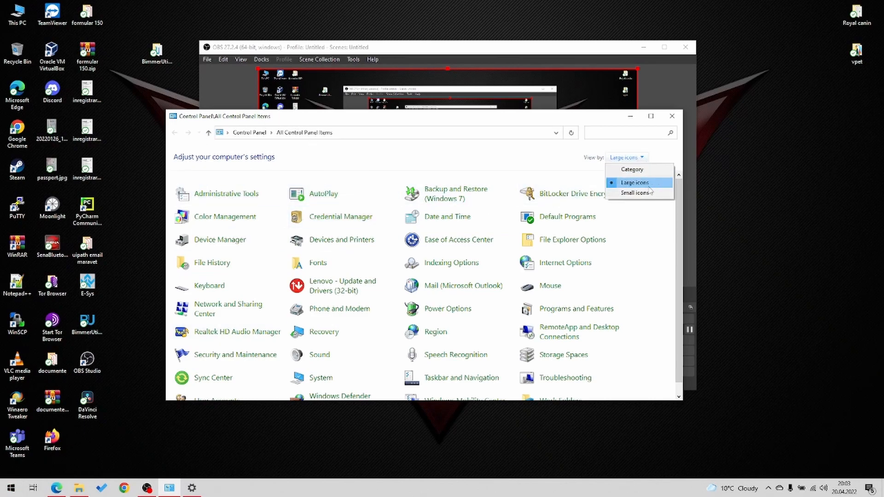
{"action": "left_click", "coordinate": [631, 169]}
{"action": "left_click", "coordinate": [564, 157]}
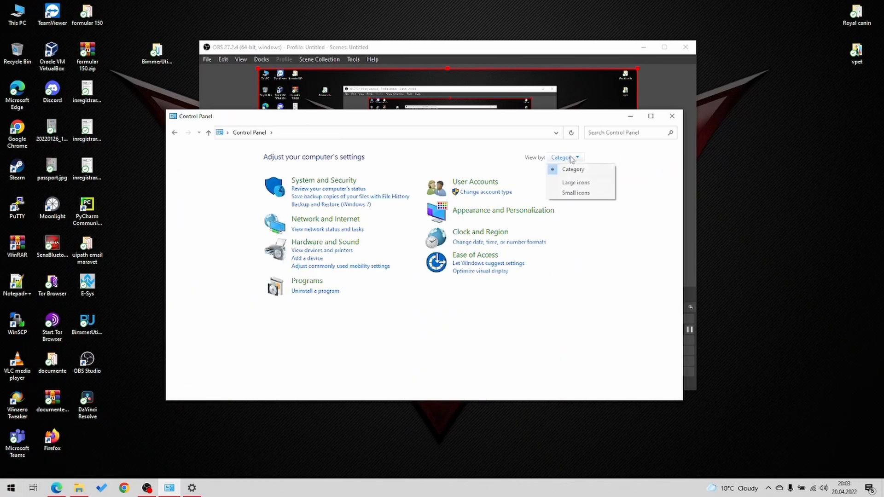
{"action": "left_click", "coordinate": [594, 186]}
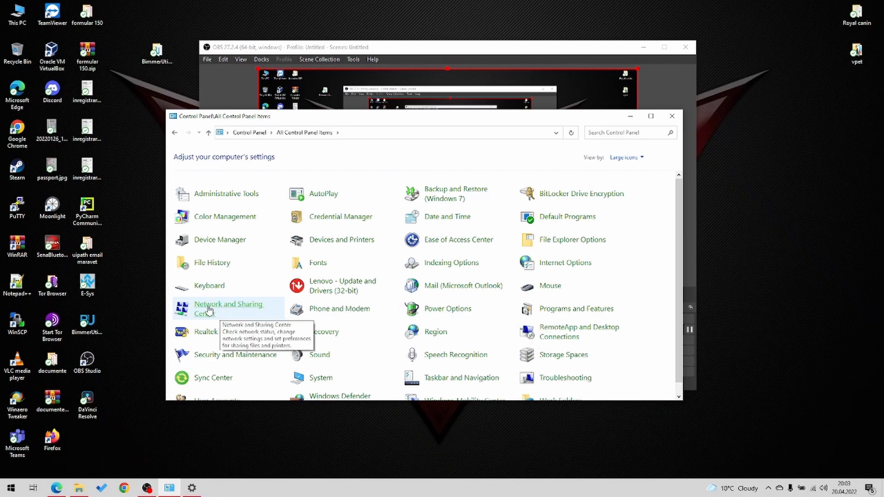
- Open the adapter settings from the Network and Sharing Center to list the network connections
{"action": "left_click", "coordinate": [235, 309]}
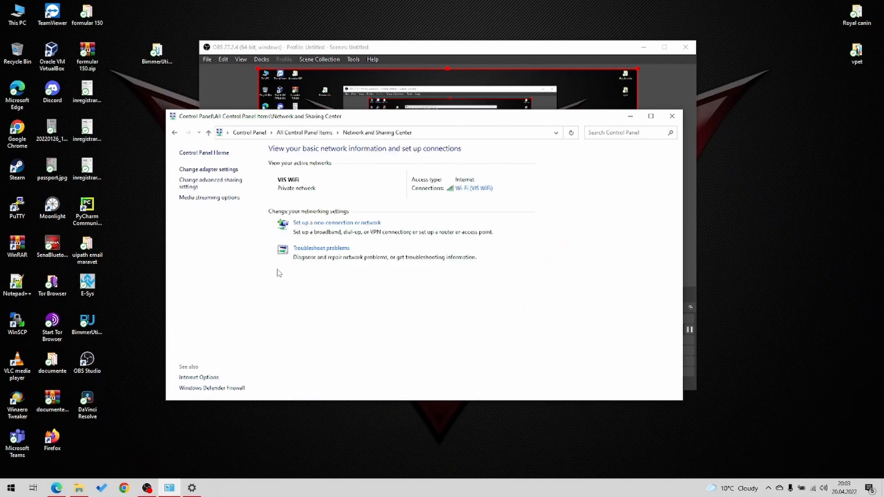
{"action": "left_click", "coordinate": [208, 171]}
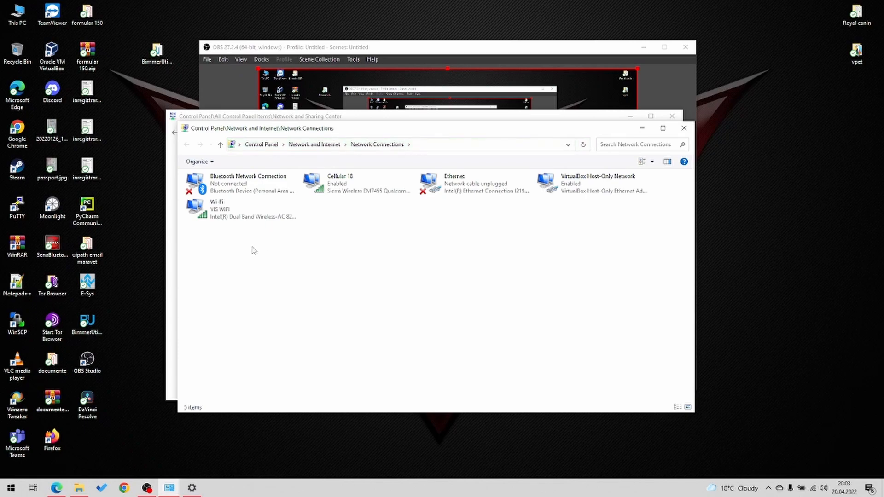
{"action": "left_click_drag", "start_coordinate": [235, 249], "coordinate": [654, 171]}
{"action": "left_click", "coordinate": [460, 306]}
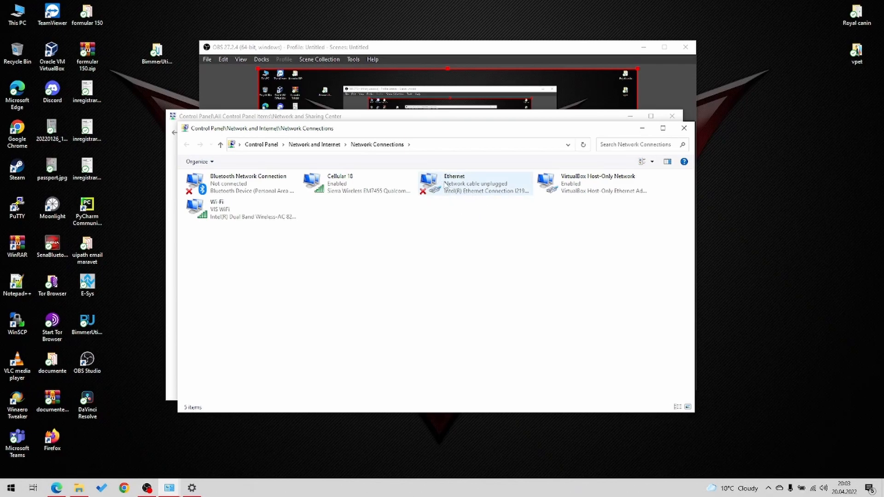
- Open the Internet Protocol Version 4 (TCP/IPv4) properties of the Ethernet adapter and move the dialog aside
{"action": "right_click", "coordinate": [450, 186]}
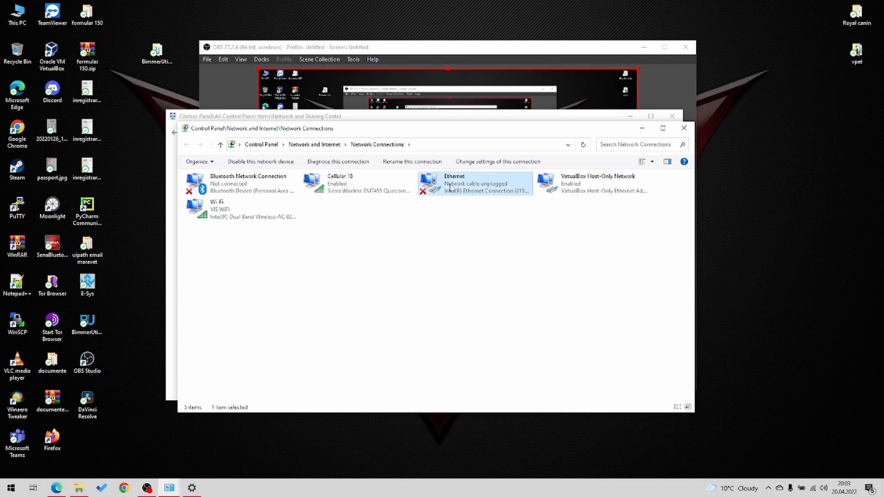
{"action": "left_click", "coordinate": [421, 272]}
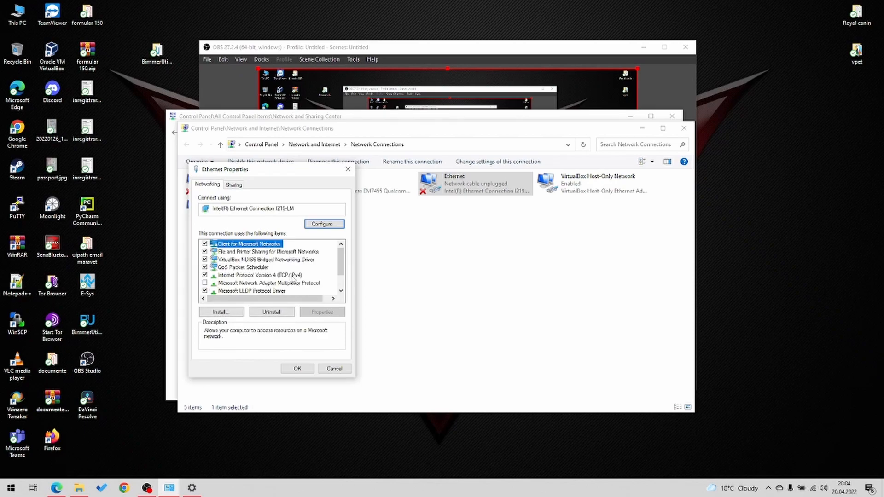
{"action": "left_click", "coordinate": [285, 277]}
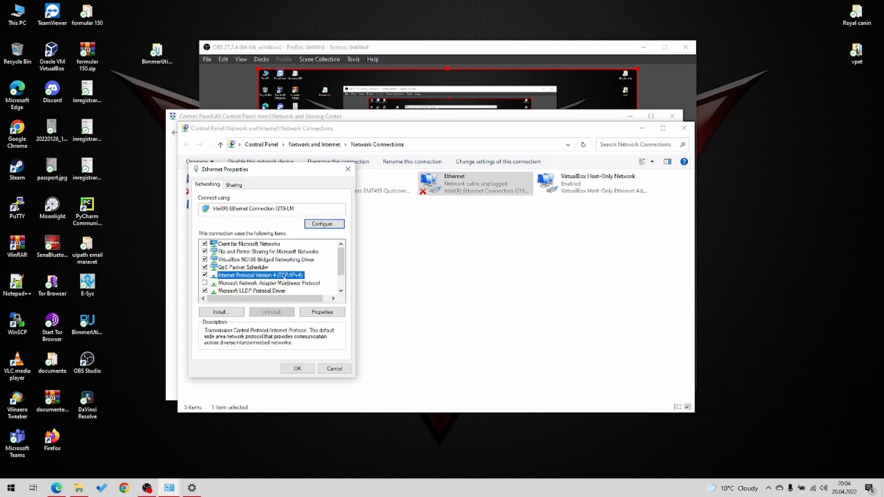
{"action": "left_click", "coordinate": [328, 314]}
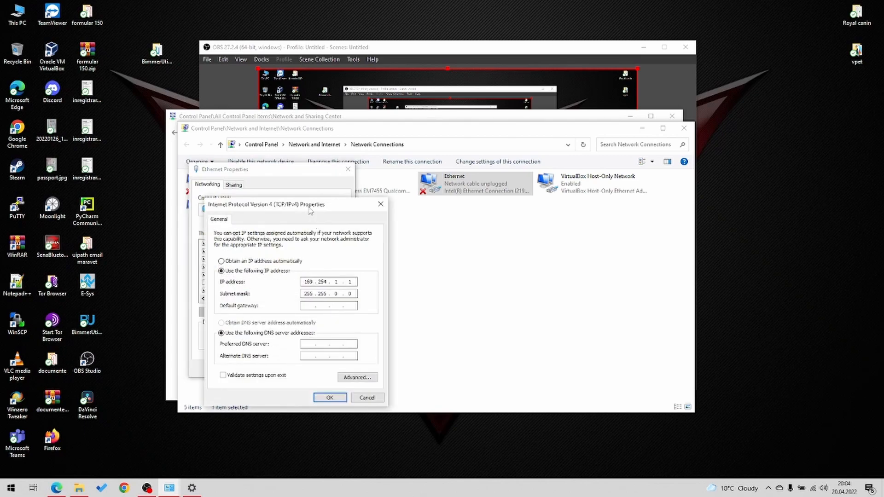
{"action": "left_click_drag", "start_coordinate": [311, 211], "coordinate": [428, 203]}
- Check the Ethernet adapter's static IP address and subnet mask, and confirm both the IPv4 and adapter properties
{"action": "left_click_drag", "start_coordinate": [423, 276], "coordinate": [479, 279]}
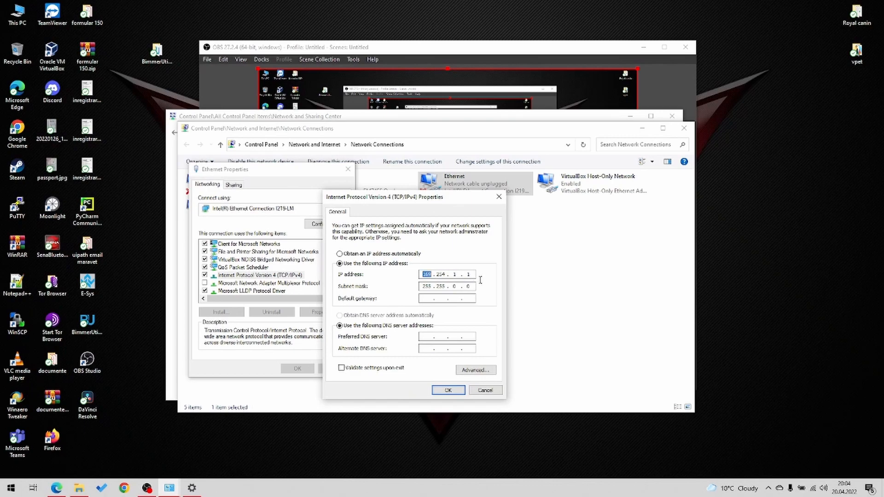
{"action": "left_click", "coordinate": [473, 289]}
{"action": "left_click", "coordinate": [468, 274]}
{"action": "left_click", "coordinate": [428, 285]}
{"action": "left_click", "coordinate": [439, 288]}
{"action": "left_click", "coordinate": [444, 390]}
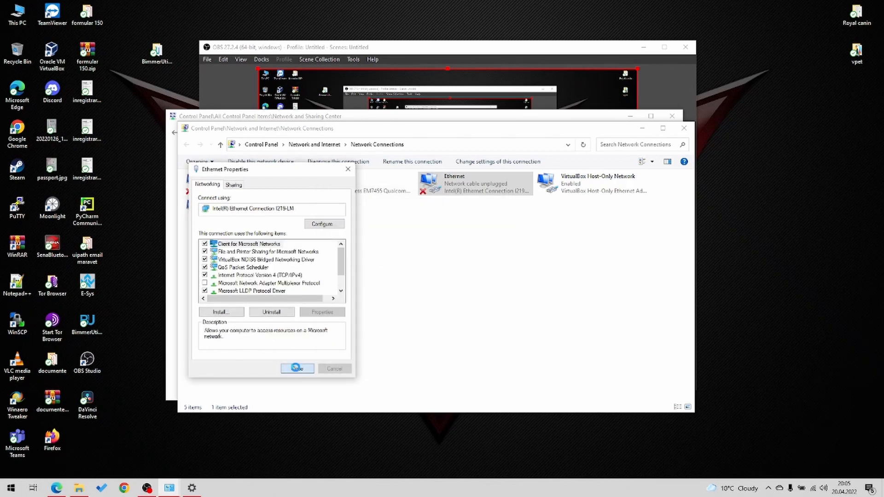
{"action": "left_click", "coordinate": [297, 369]}
{"action": "left_click", "coordinate": [444, 330]}
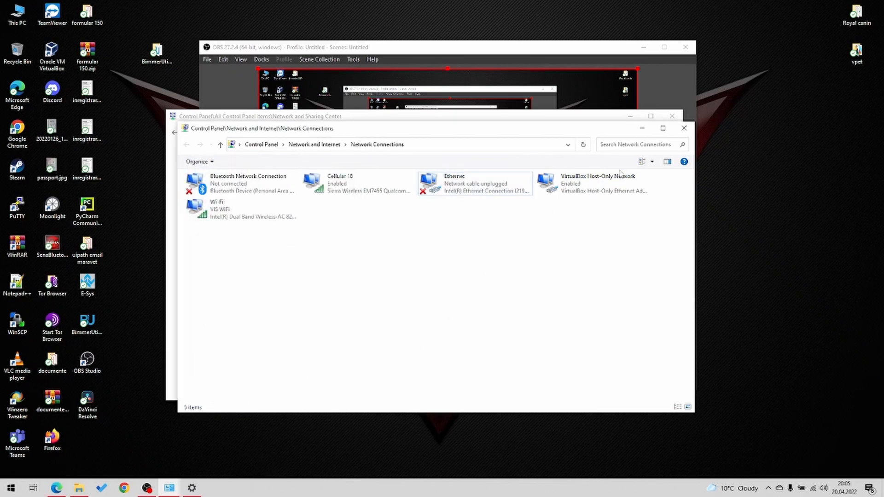
- Close the Network Connections window and minimize the Control Panel and OBS to clear the desktop
{"action": "left_click", "coordinate": [684, 130]}
{"action": "left_click", "coordinate": [628, 116]}
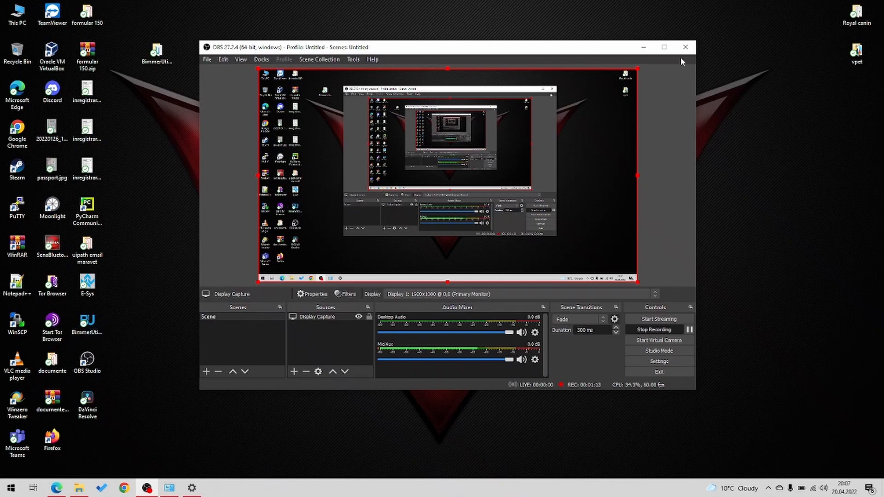
{"action": "left_click", "coordinate": [643, 47]}
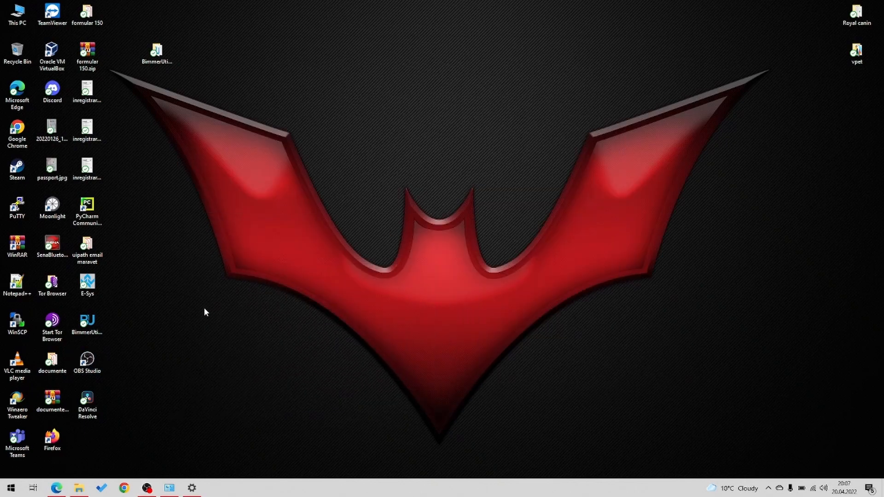
- Launch BimmerUtility from the desktop and minimize its window
{"action": "double_click", "coordinate": [91, 328]}
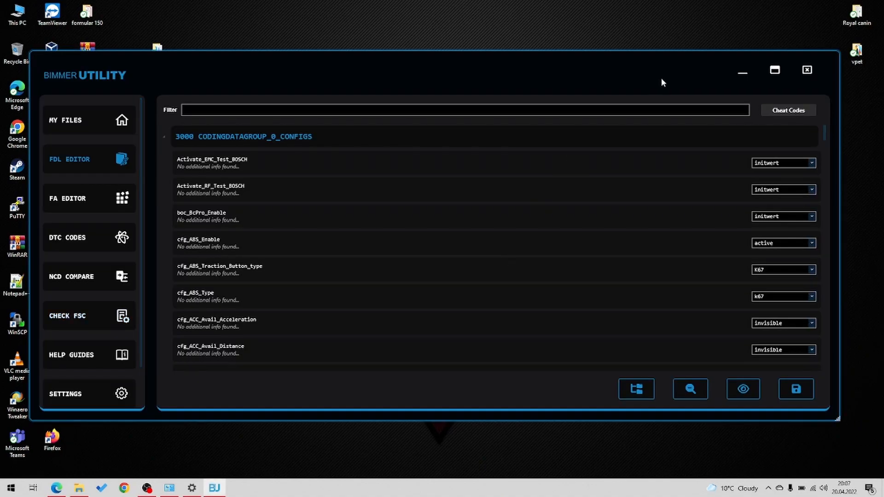
{"action": "left_click", "coordinate": [746, 72]}
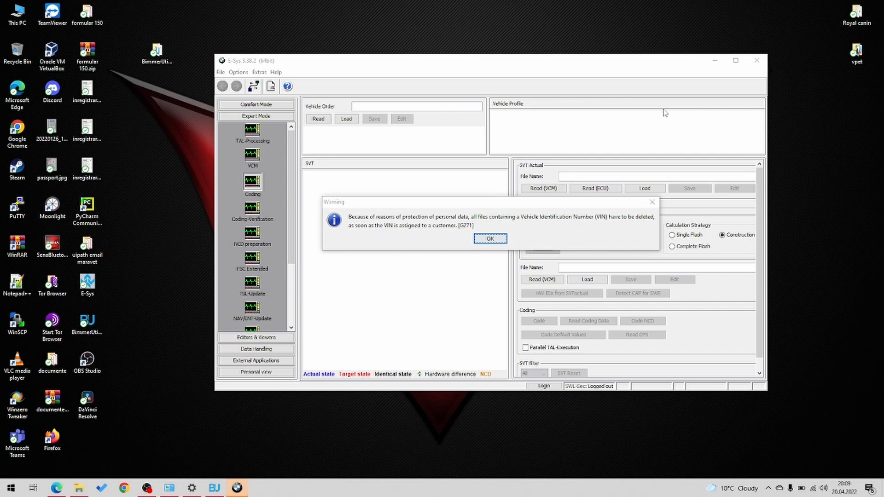
- Switch to E-Sys, acknowledge the data protection warning, and open the vehicle connection dialog to view its main series list
{"action": "left_click", "coordinate": [489, 239]}
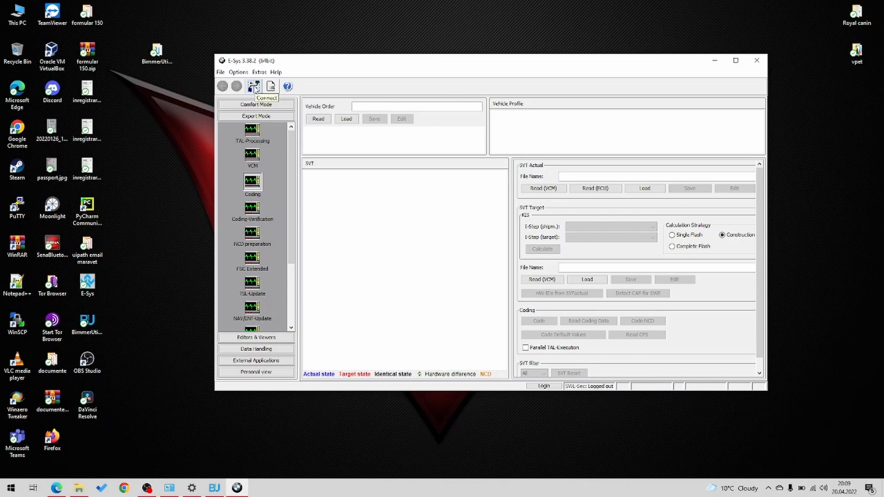
{"action": "left_click", "coordinate": [254, 88]}
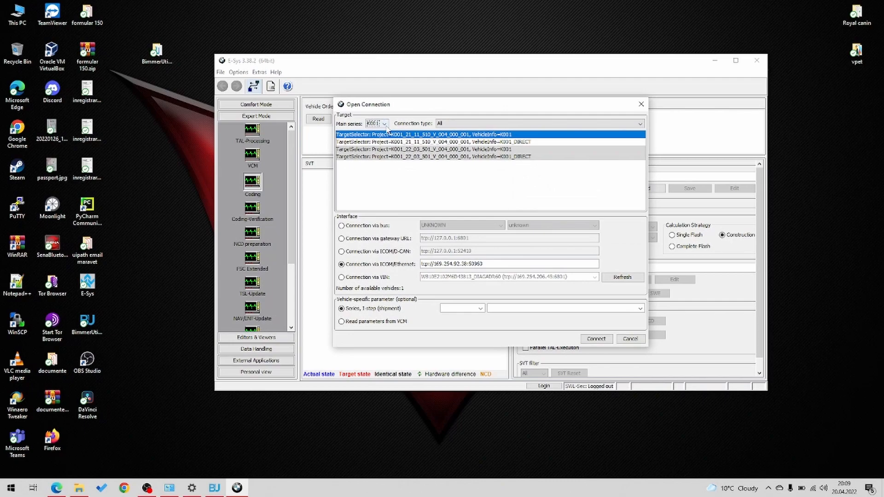
{"action": "left_click", "coordinate": [386, 127]}
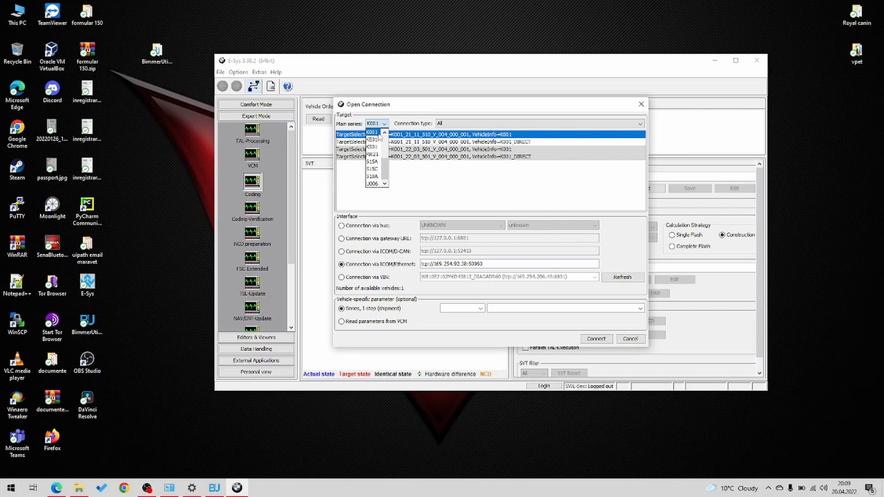
{"action": "left_click", "coordinate": [436, 173]}
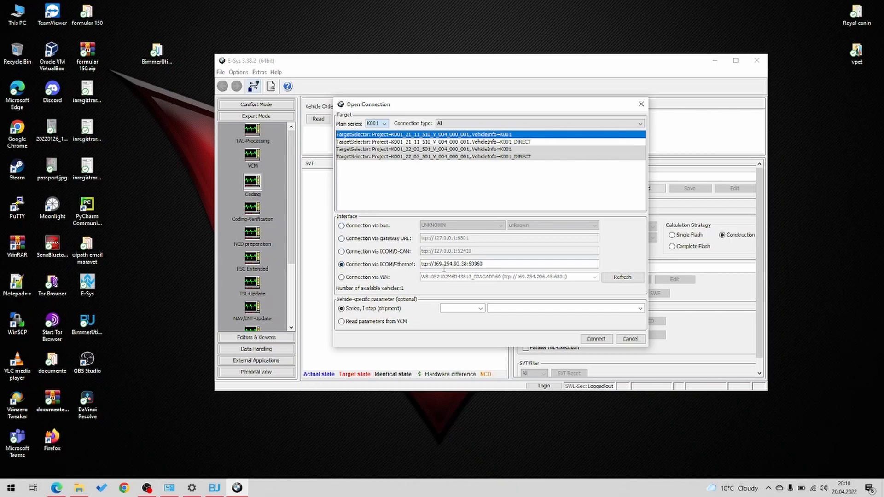
- Set the interface to Connection via VIN and open its list of available vehicles
{"action": "left_click", "coordinate": [378, 279]}
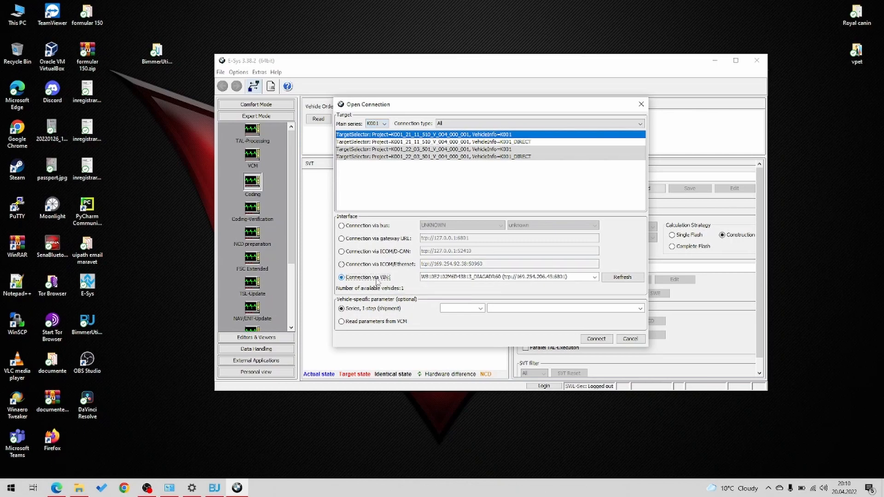
{"action": "left_click", "coordinate": [595, 277]}
{"action": "left_click", "coordinate": [616, 285]}
{"action": "left_click", "coordinate": [385, 268]}
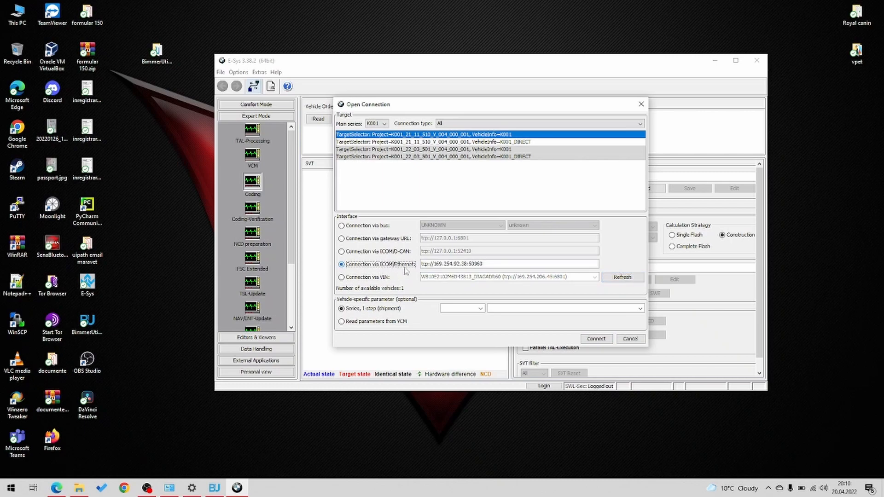
{"action": "left_click_drag", "start_coordinate": [487, 264], "coordinate": [420, 265]}
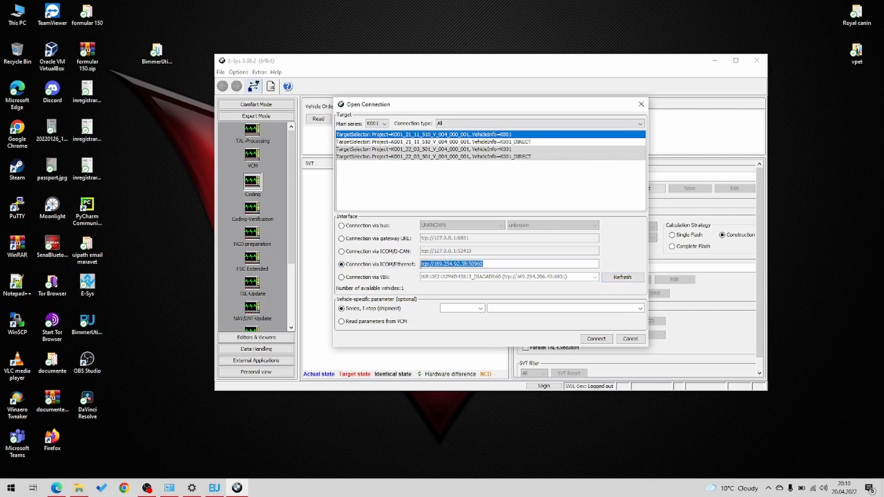
{"action": "left_click", "coordinate": [493, 264]}
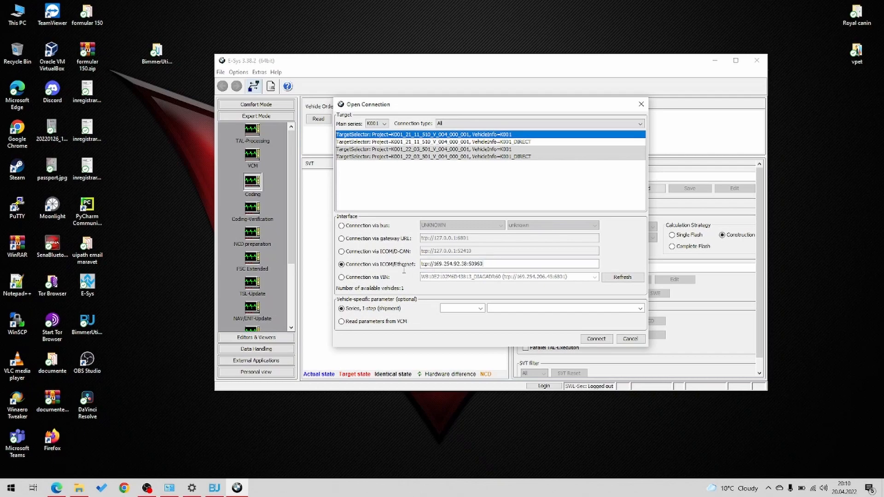
- Set the interface back to Connection via VIN and connect to the detected vehicle
{"action": "left_click", "coordinate": [368, 278]}
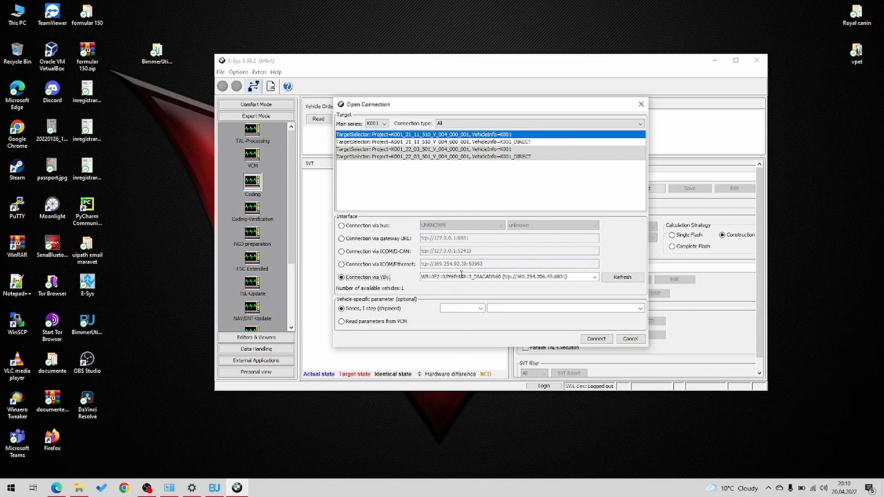
{"action": "left_click", "coordinate": [596, 340]}
{"action": "key", "text": "Return"}
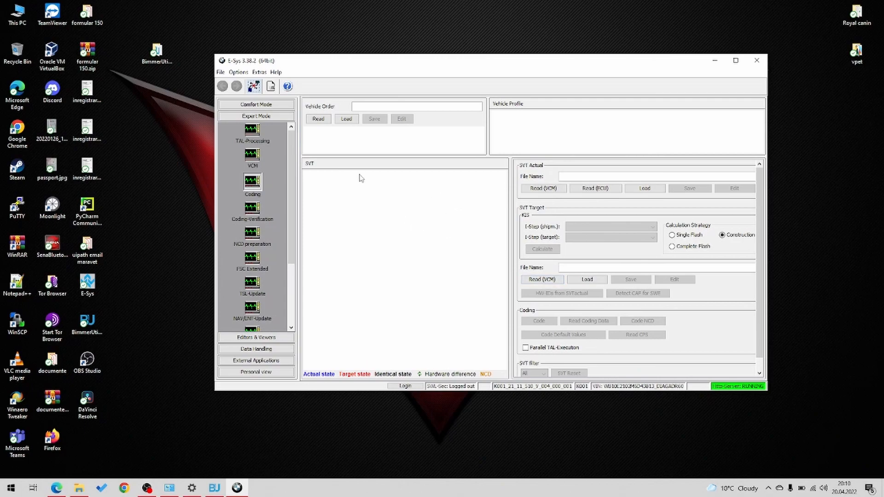
- Read the vehicle order in the Coding module and read the actual SVT from the ECUs
{"action": "left_click", "coordinate": [319, 119]}
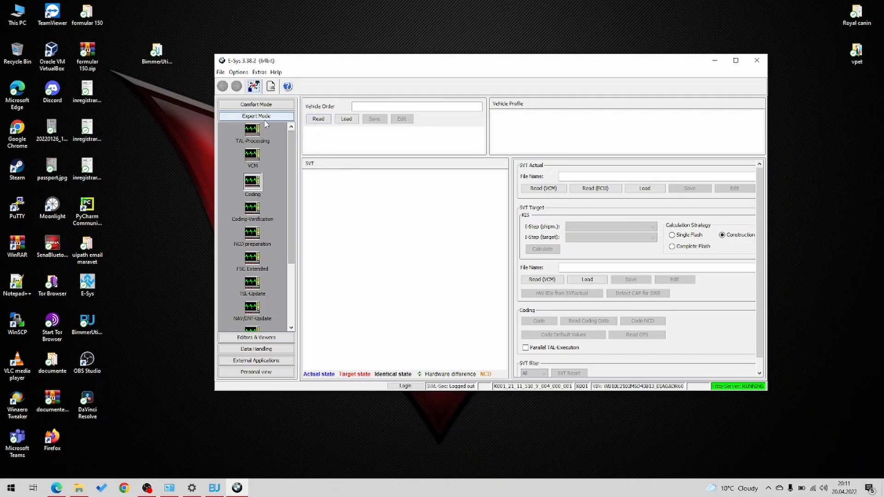
{"action": "left_click", "coordinate": [251, 189]}
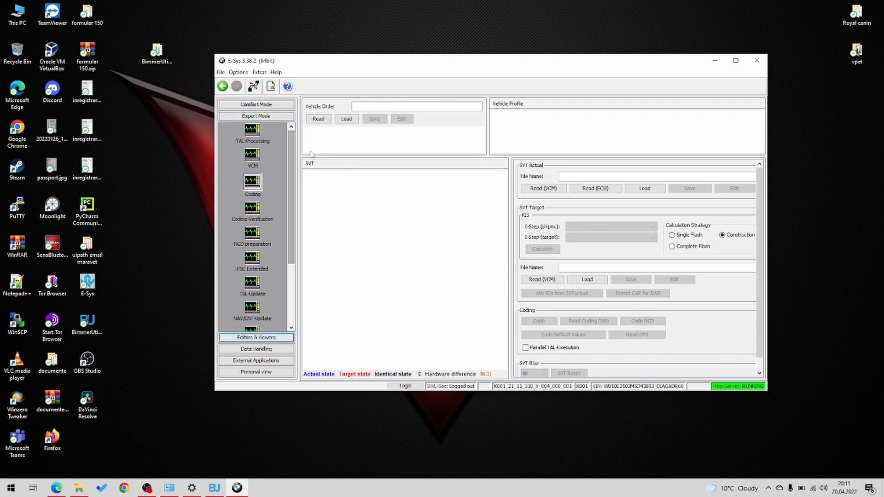
{"action": "left_click", "coordinate": [317, 120]}
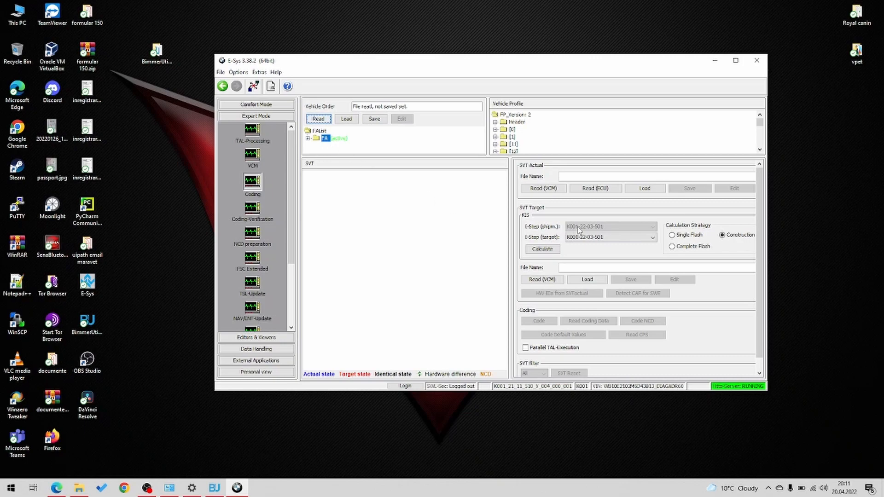
{"action": "left_click", "coordinate": [615, 190]}
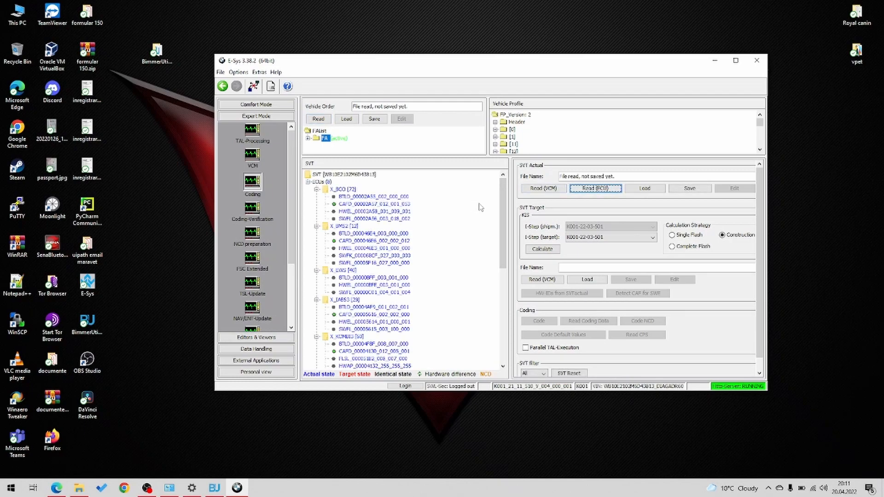
- Expand the FA entry of the vehicle order to examine its contents, and collapse it again
{"action": "mouse_move", "coordinate": [505, 203]}
{"action": "left_mouse_down"}
{"action": "mouse_move", "coordinate": [491, 297]}
{"action": "mouse_move", "coordinate": [493, 217]}
{"action": "mouse_move", "coordinate": [505, 198]}
{"action": "mouse_move", "coordinate": [505, 213]}
{"action": "left_mouse_up"}
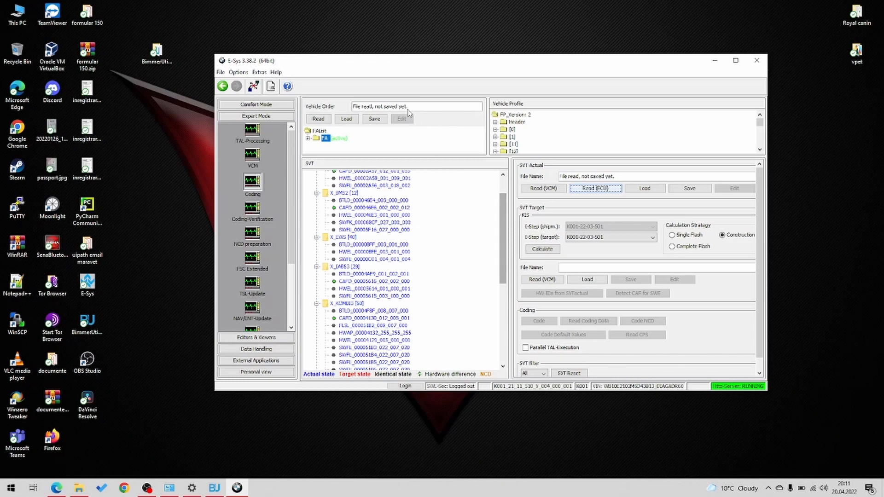
{"action": "left_click", "coordinate": [307, 138]}
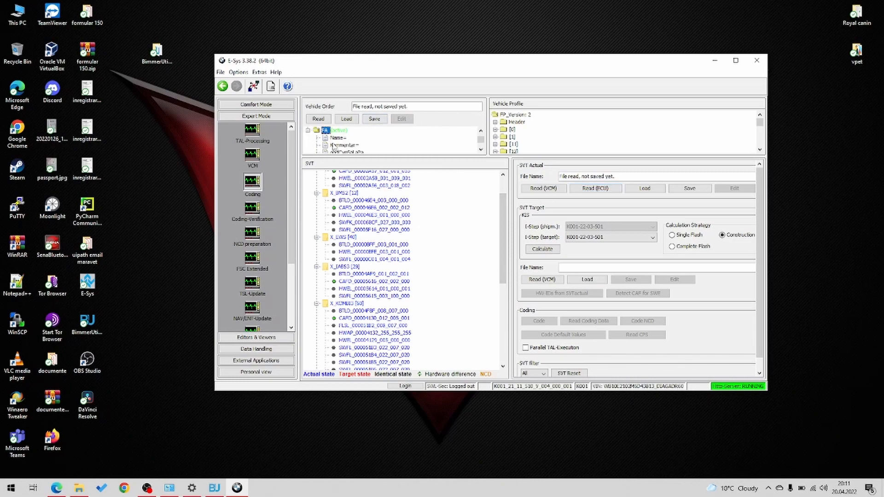
{"action": "scroll", "coordinate": [333, 147], "scroll_direction": "down", "scroll_amount": 1}
{"action": "scroll", "coordinate": [334, 146], "scroll_direction": "up", "scroll_amount": 1}
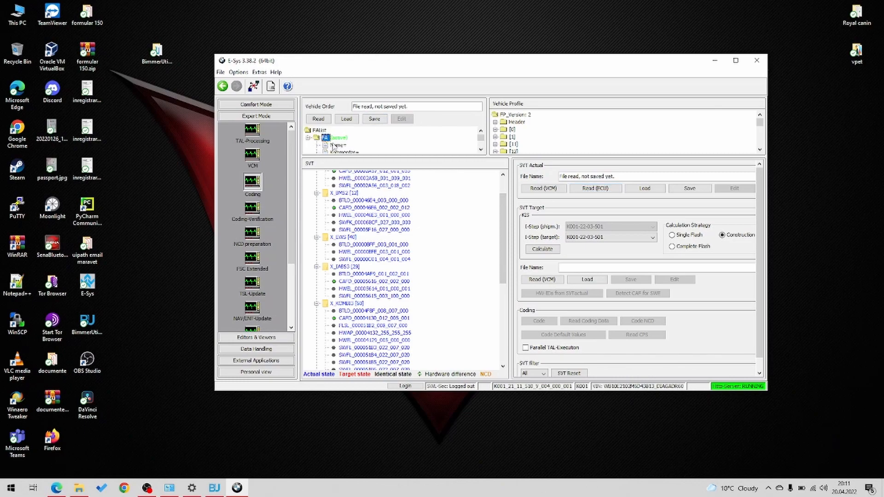
{"action": "left_click", "coordinate": [307, 138]}
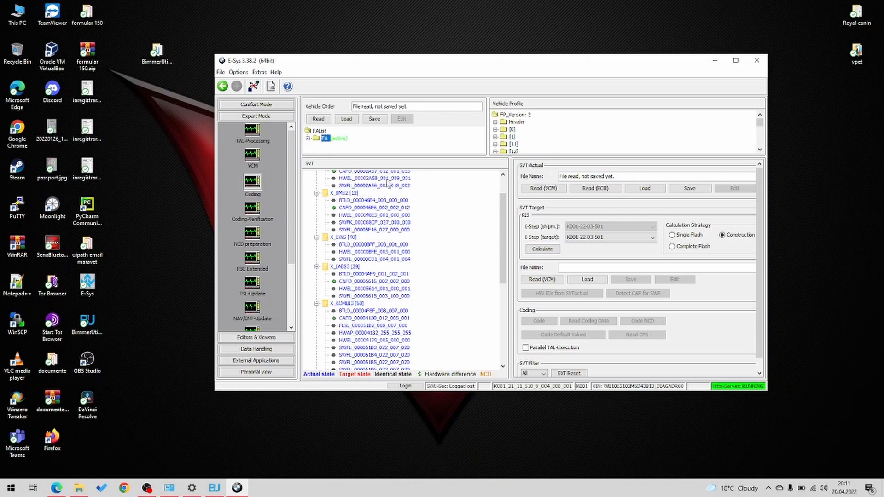
- Read the coding data of CAFD_00004130_012_005_001 under the X_KOMBI3 ECU
{"action": "scroll", "coordinate": [408, 227], "scroll_direction": "down", "scroll_amount": 1}
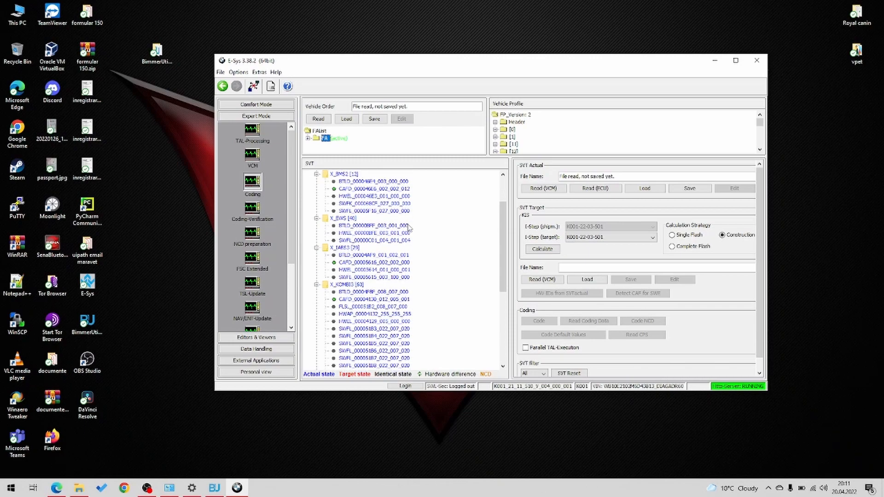
{"action": "scroll", "coordinate": [408, 228], "scroll_direction": "down", "scroll_amount": 3}
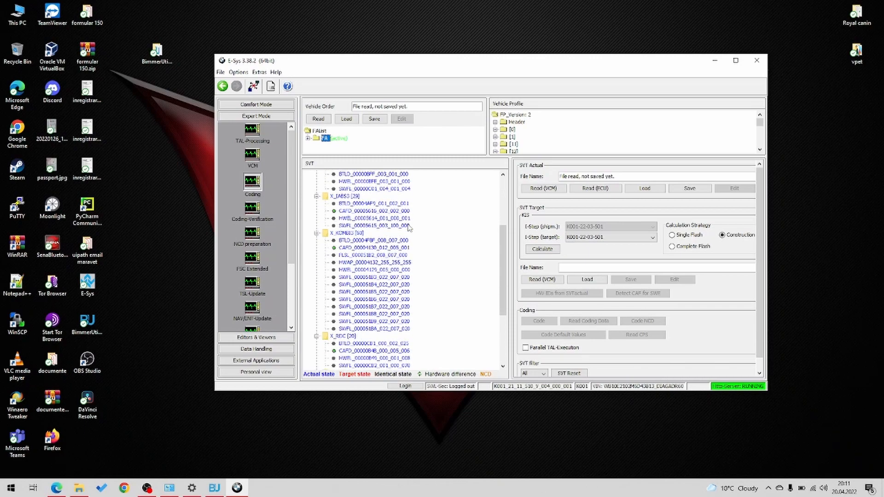
{"action": "right_click", "coordinate": [389, 249]}
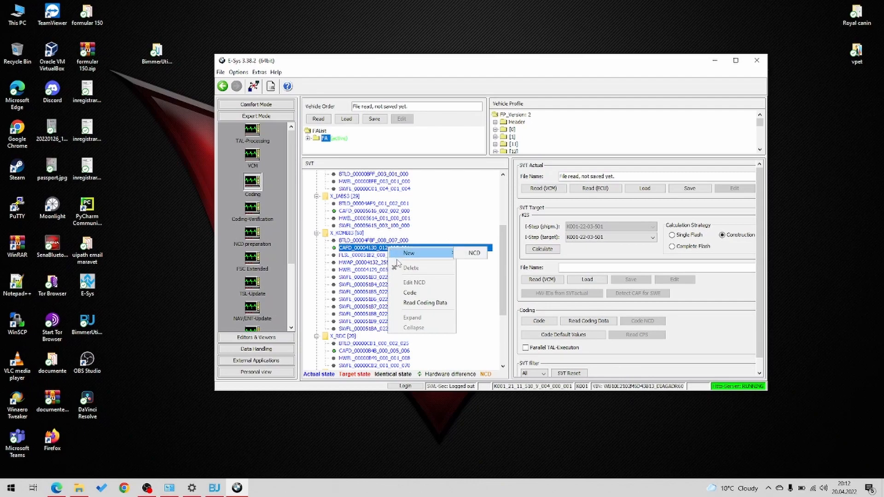
{"action": "left_click", "coordinate": [355, 249]}
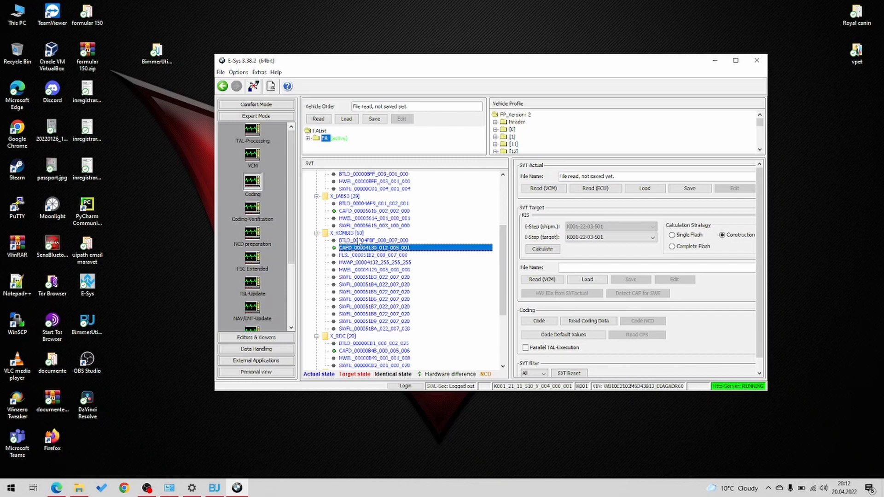
{"action": "right_click", "coordinate": [373, 251]}
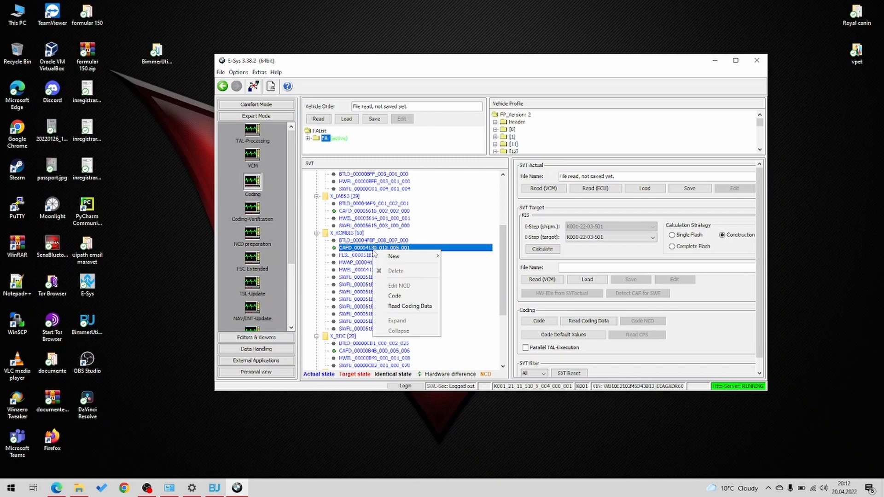
{"action": "left_click", "coordinate": [419, 306]}
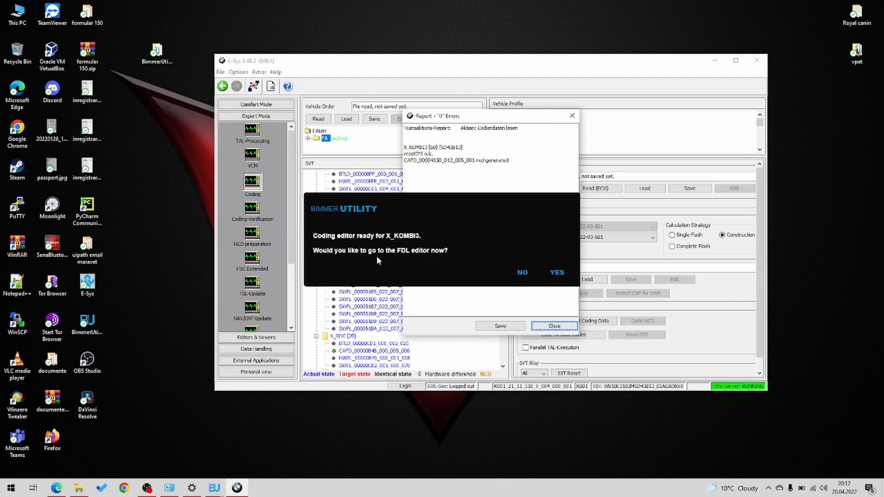
- Accept going to the FDL editor, close the transaction report, and switch to BimmerUtility
{"action": "left_click", "coordinate": [564, 275]}
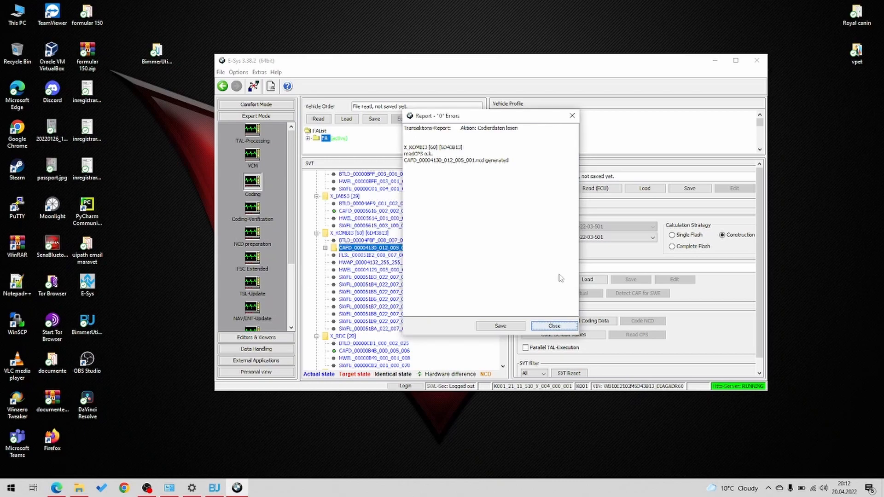
{"action": "left_click", "coordinate": [555, 326]}
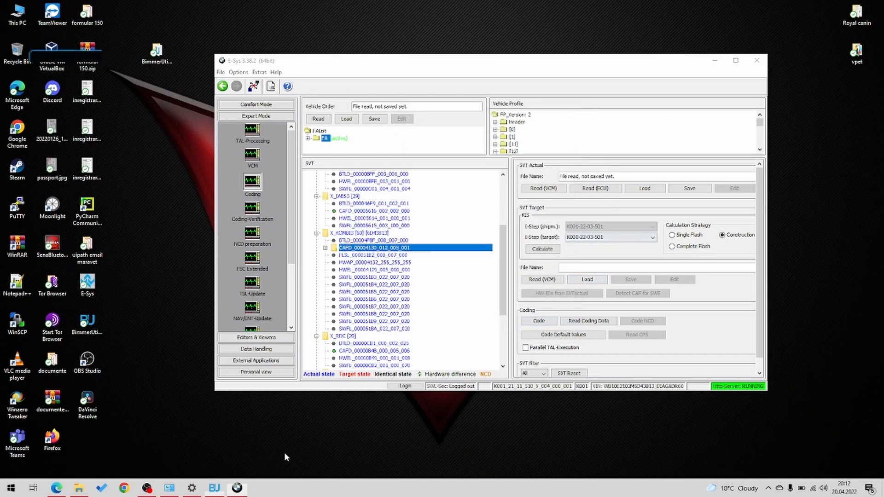
{"action": "left_click", "coordinate": [215, 488]}
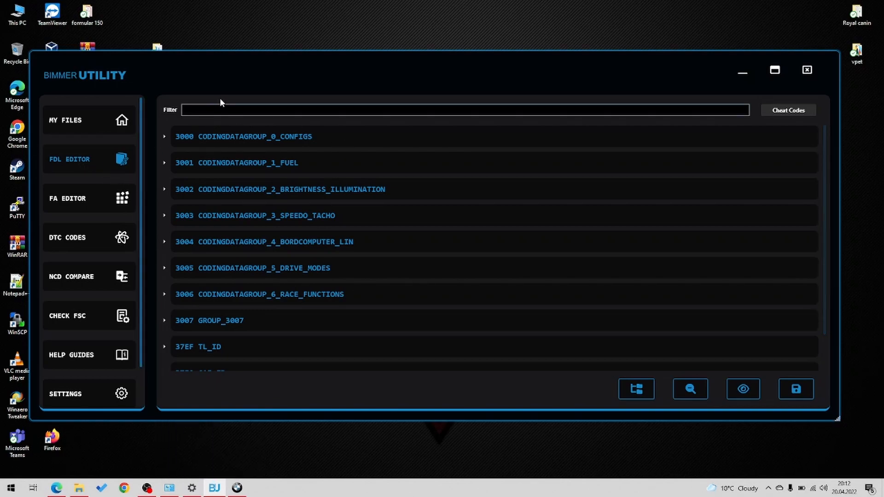
- Filter the X_KOMBI3 coding functions by "startup"
{"action": "left_click", "coordinate": [223, 109]}
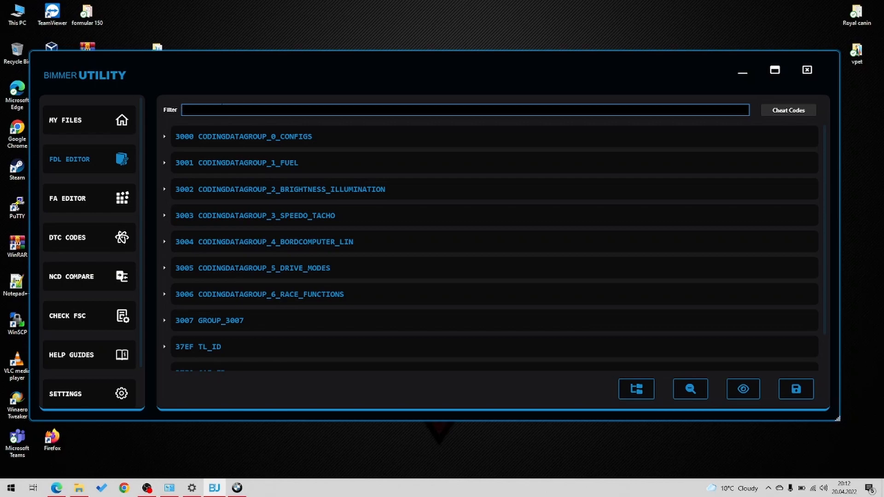
{"action": "type", "text": "star"}
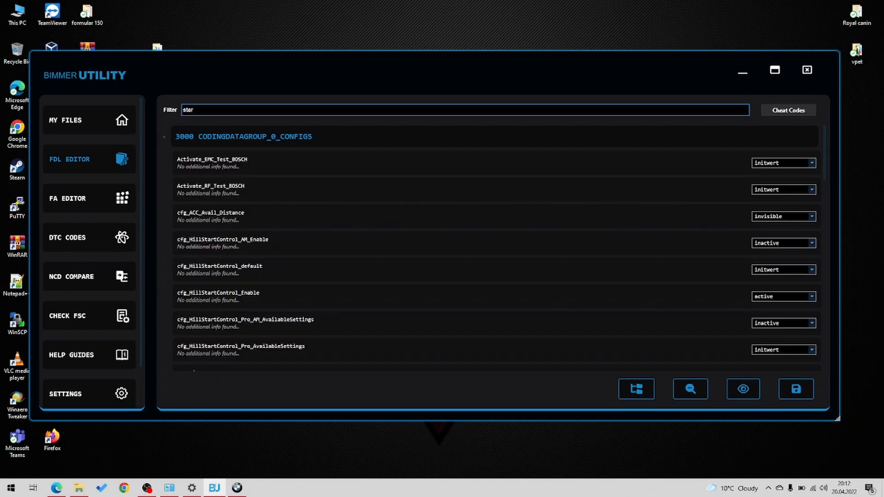
{"action": "type", "text": "t"}
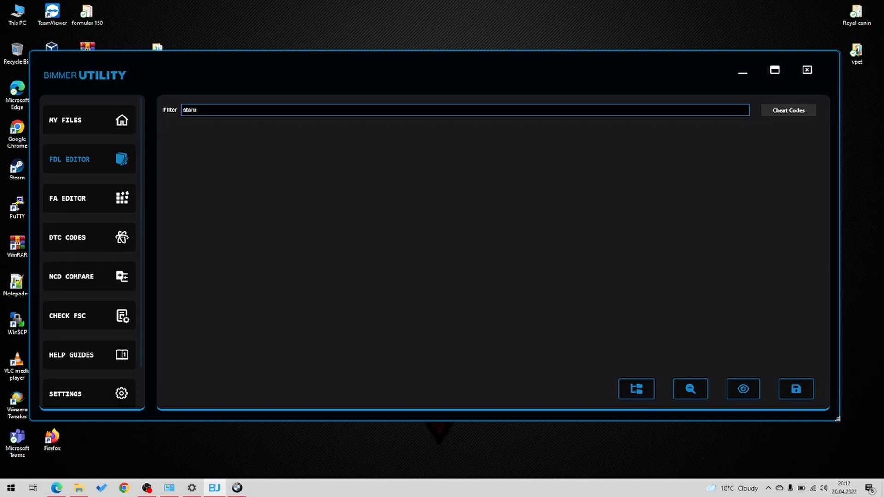
{"action": "key", "text": "BackSpace"}
{"action": "key", "text": "BackSpace"}
{"action": "type", "text": "rtup"}
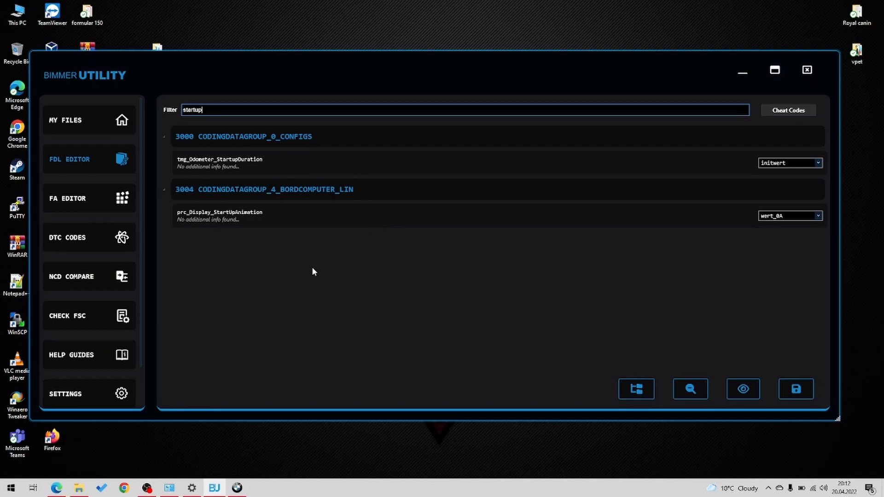
- Set prc_Display_StartUpAnimation in the 3004 CODINGDATAGROUP_4_BORDCOMPUTER_LIN group to RR-SPORT
{"action": "left_click", "coordinate": [247, 211]}
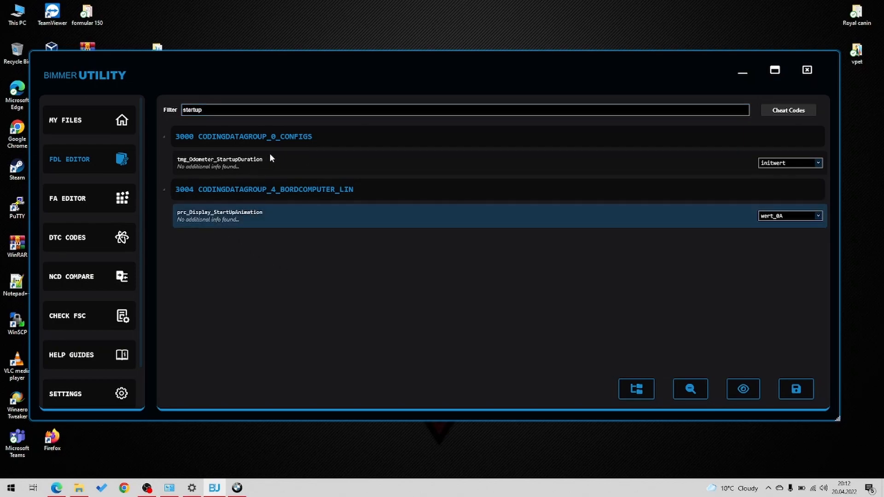
{"action": "left_click", "coordinate": [269, 157]}
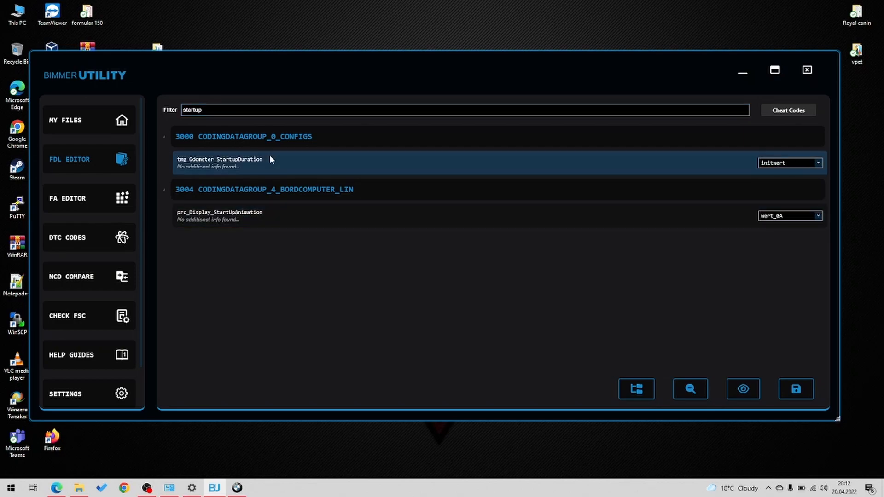
{"action": "left_click", "coordinate": [288, 222]}
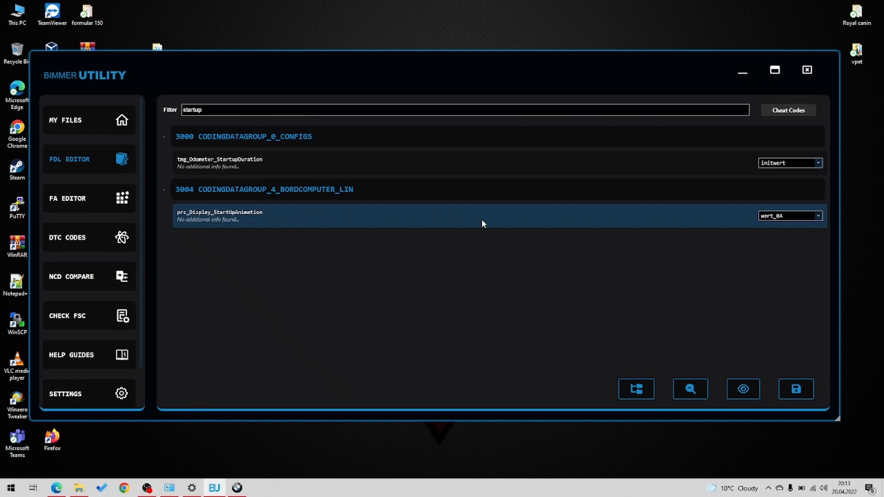
{"action": "left_click", "coordinate": [778, 220]}
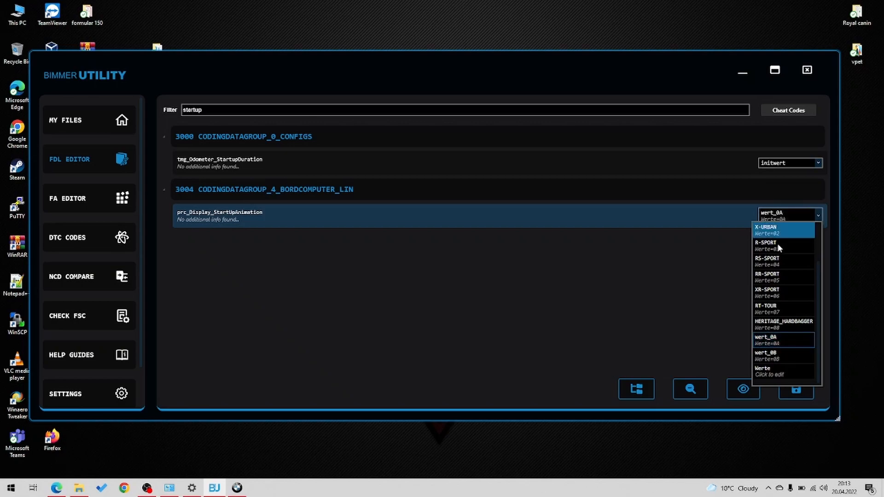
{"action": "left_click", "coordinate": [773, 278]}
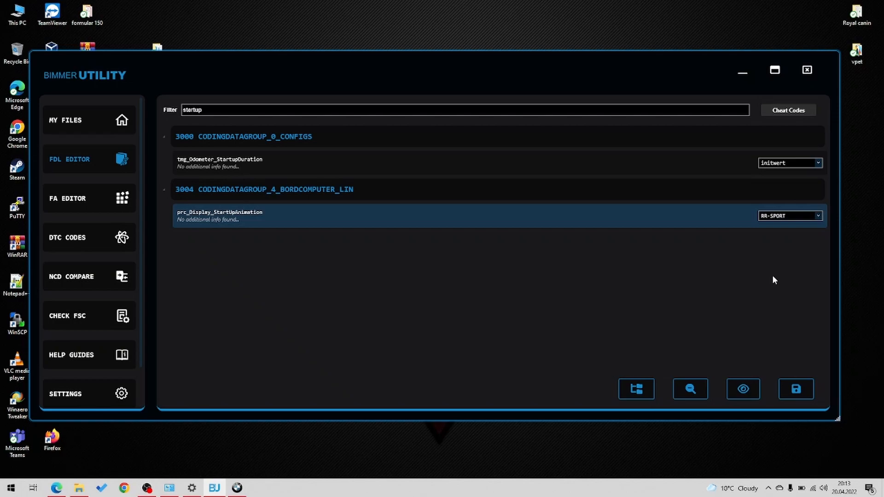
{"action": "left_click", "coordinate": [805, 216]}
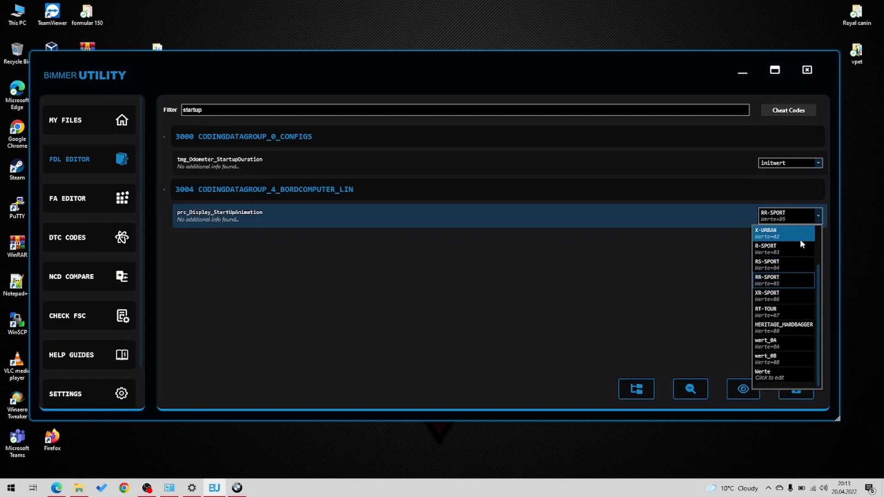
{"action": "left_click", "coordinate": [785, 280]}
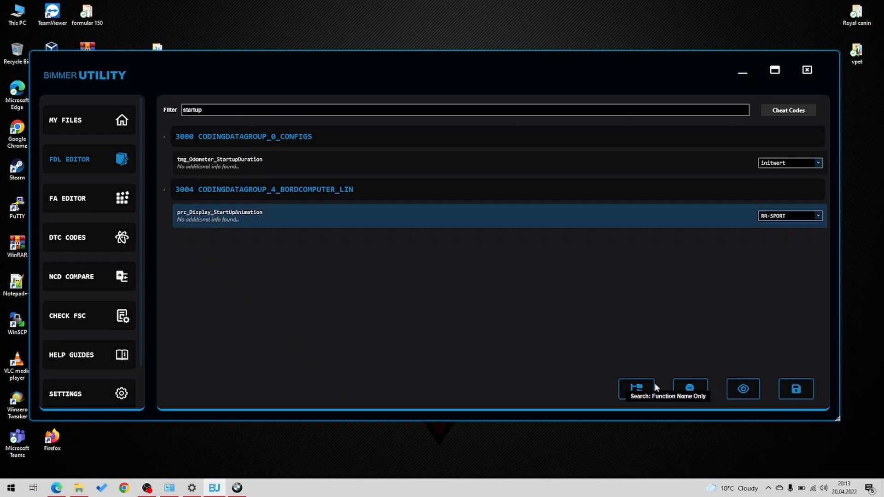
- Review the pending coding changes and save them
{"action": "left_click", "coordinate": [744, 396]}
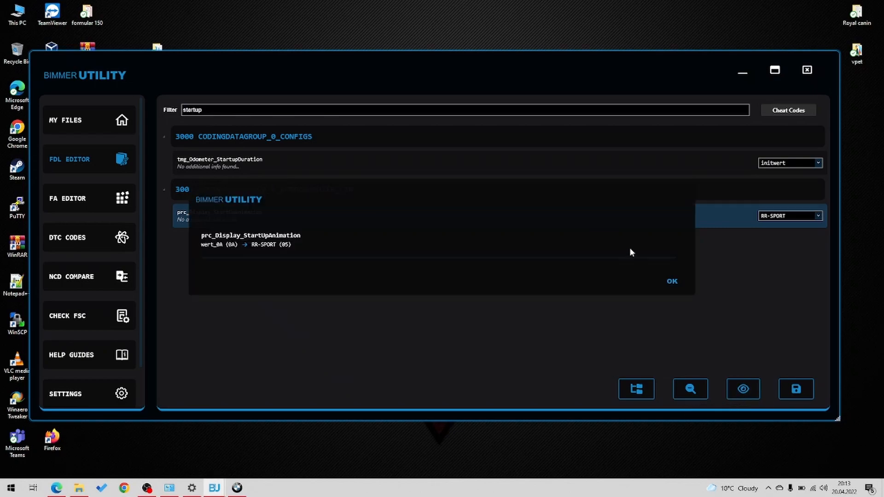
{"action": "left_click", "coordinate": [672, 283]}
{"action": "left_click", "coordinate": [798, 389]}
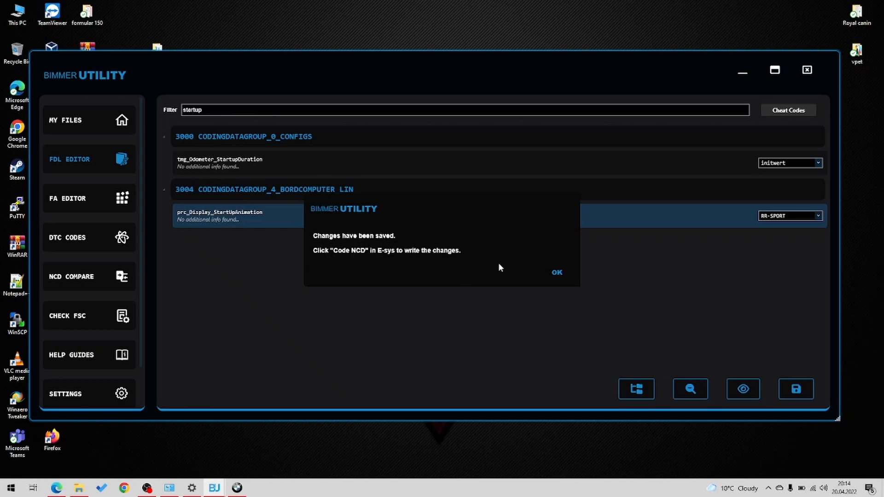
- Dismiss the save notice, switch to E-Sys, and run Code NCD on the nested CAFD_00004130_012_005_001 file under X_KOMBI3, closing its reports
{"action": "left_click", "coordinate": [554, 273]}
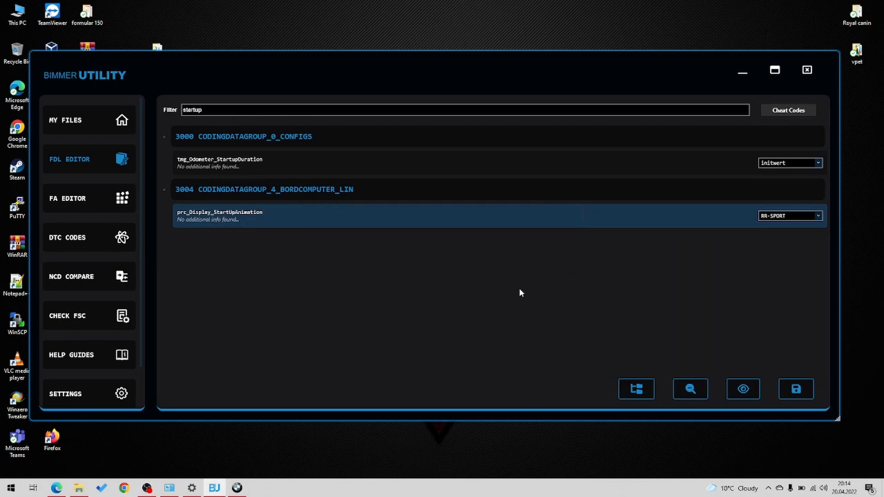
{"action": "left_click", "coordinate": [238, 492]}
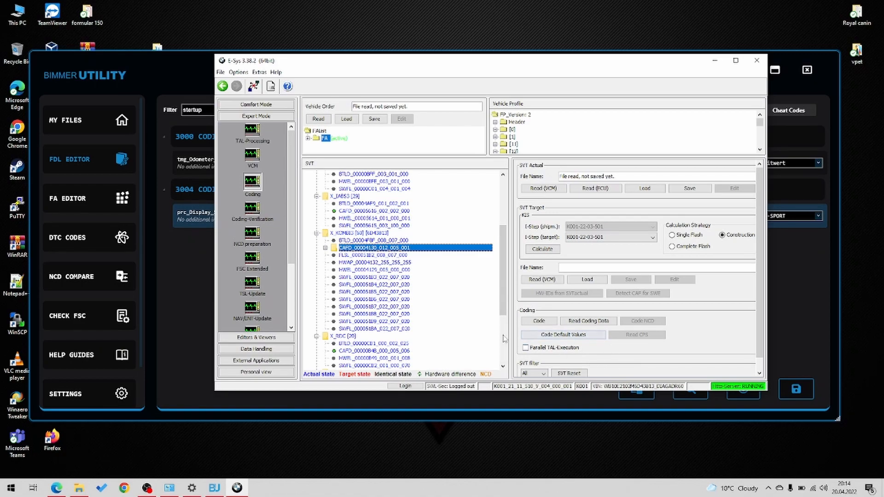
{"action": "left_click", "coordinate": [326, 249]}
{"action": "left_click", "coordinate": [363, 255]}
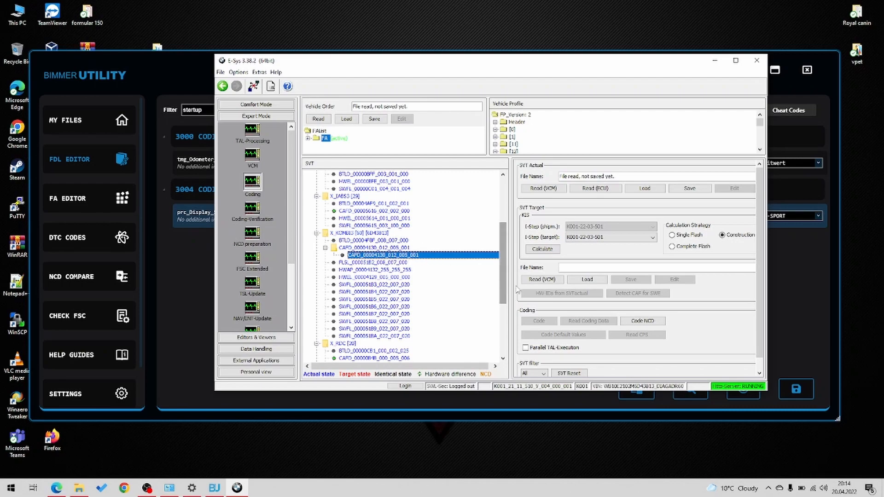
{"action": "left_click", "coordinate": [651, 322]}
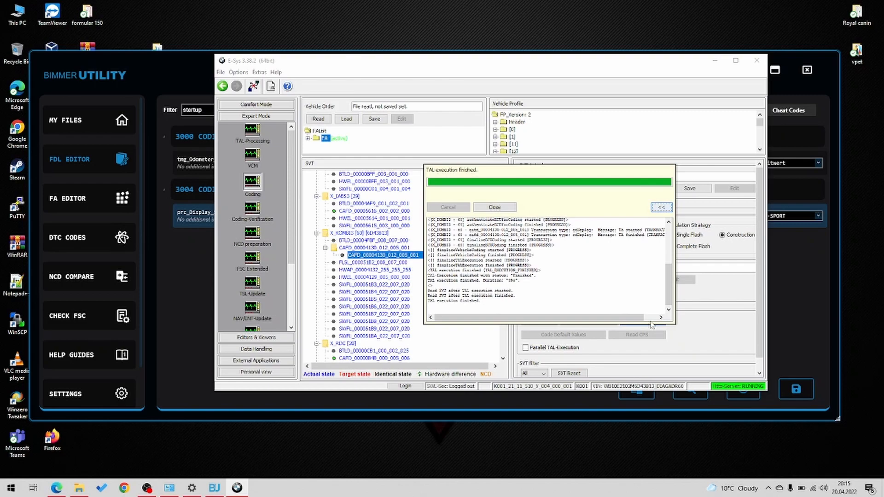
{"action": "left_click", "coordinate": [497, 207]}
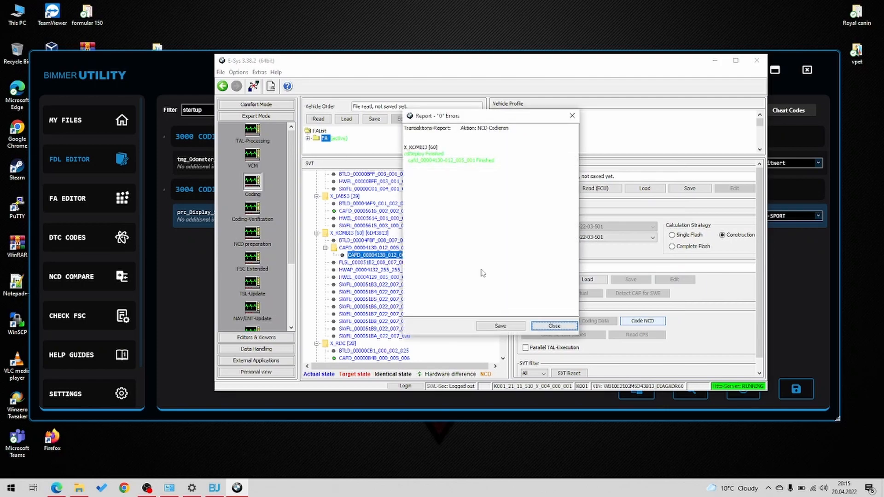
{"action": "left_click", "coordinate": [554, 326]}
- Close the E-Sys connection to the vehicle and confirm the disconnection
{"action": "left_click", "coordinate": [253, 86]}
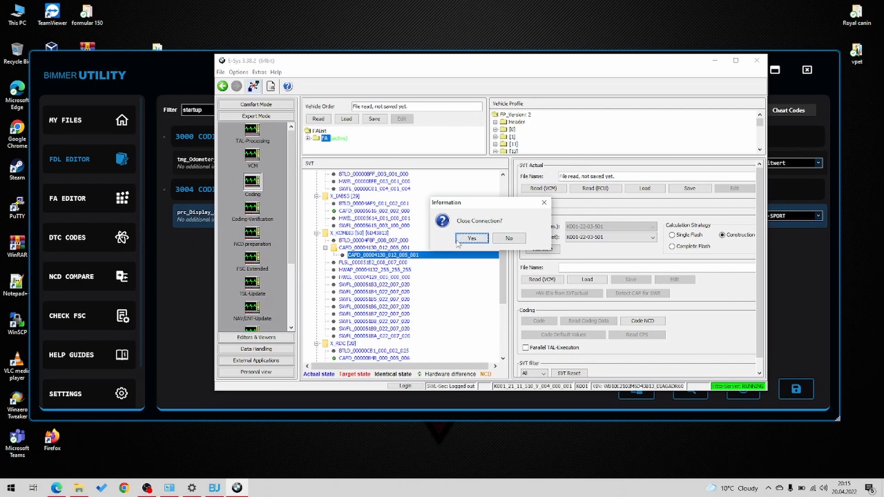
{"action": "left_click", "coordinate": [460, 242]}
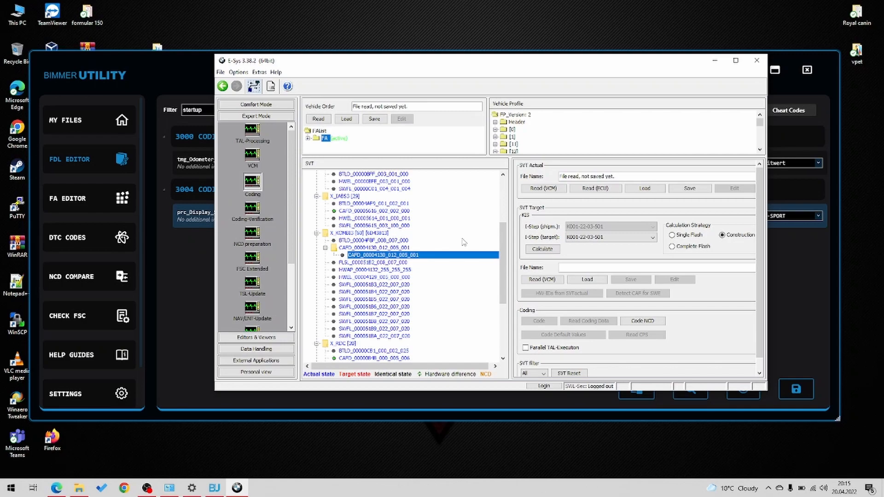
- Return to BimmerUtility and examine the available values for prc_Display_StartUpAnimation
{"action": "left_click", "coordinate": [202, 300]}
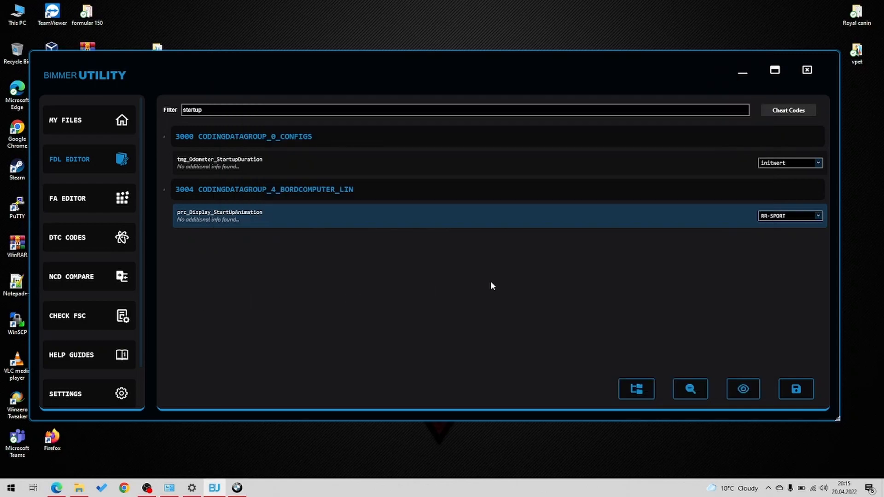
{"action": "left_click", "coordinate": [787, 214]}
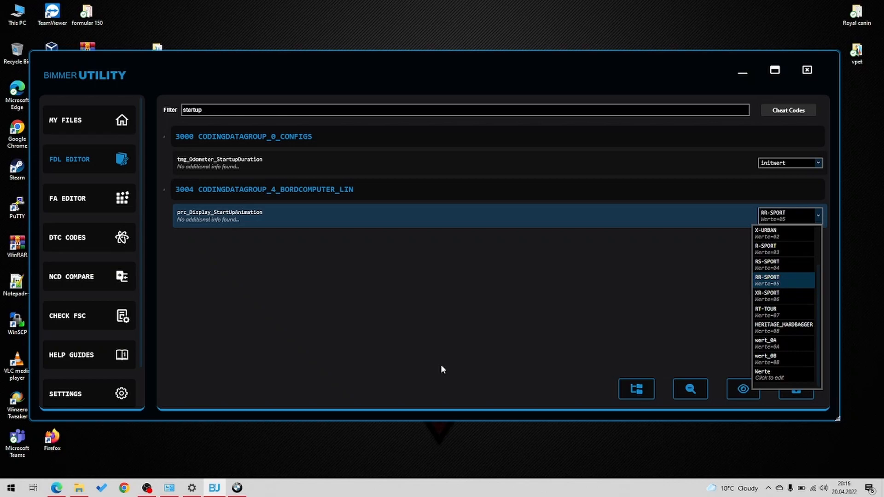
{"action": "left_click", "coordinate": [147, 488]}
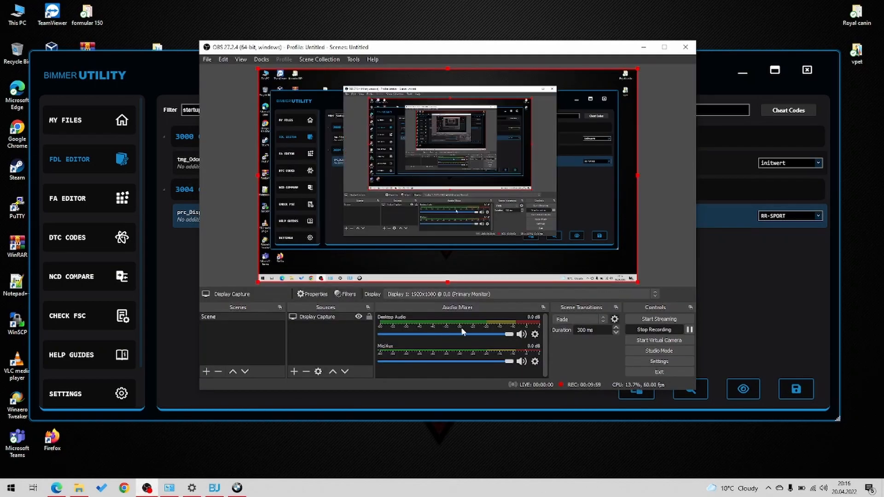